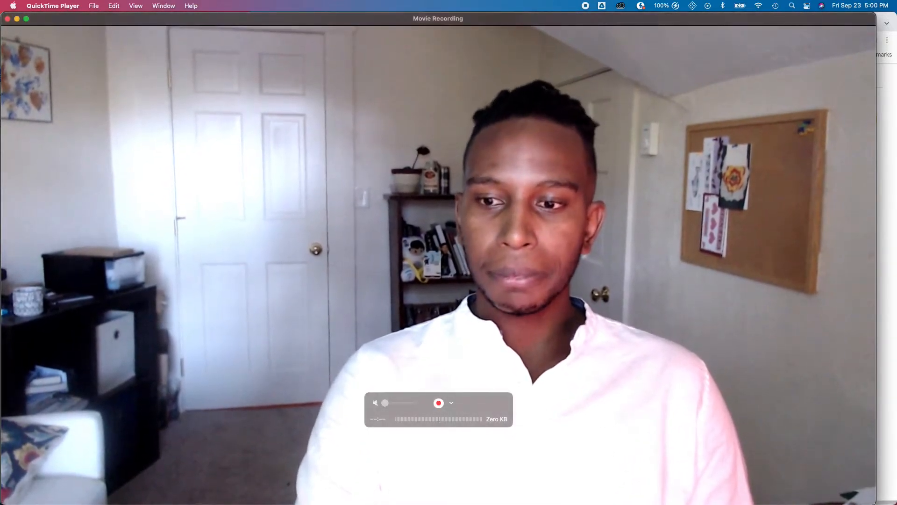
- Bring the 'Salesforce Skills Assessment' Google Doc with its four setup steps to the front
click(885, 490)
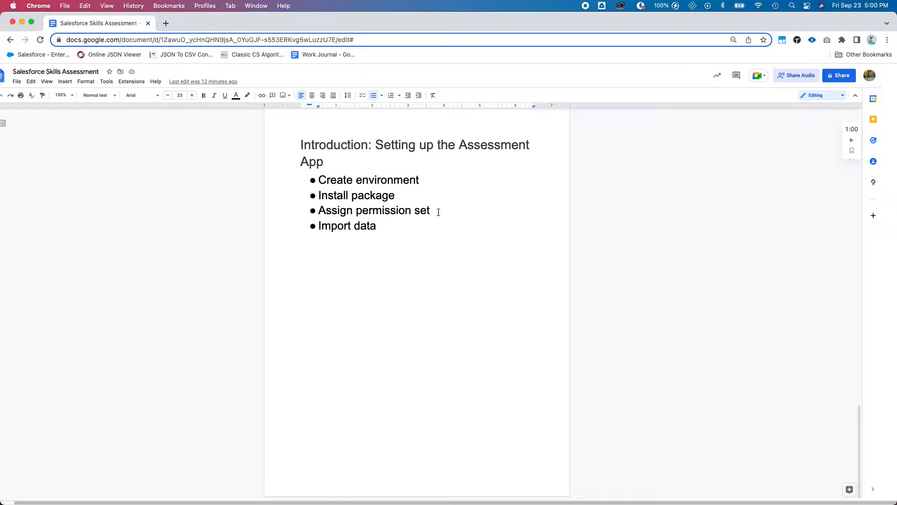
- Point the Salesforce login page's URL at the CS165 sandbox instead of 'login'
key(ctrl+Up)
click(399, 126)
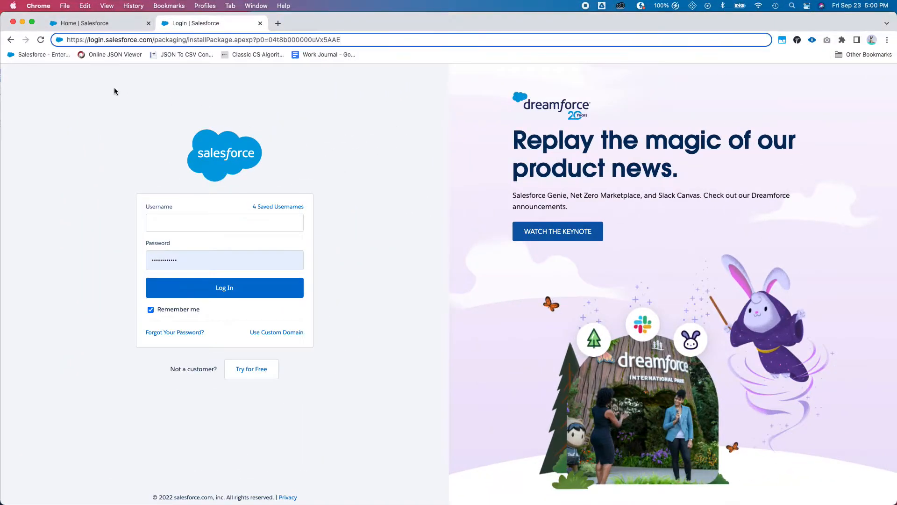
click(99, 24)
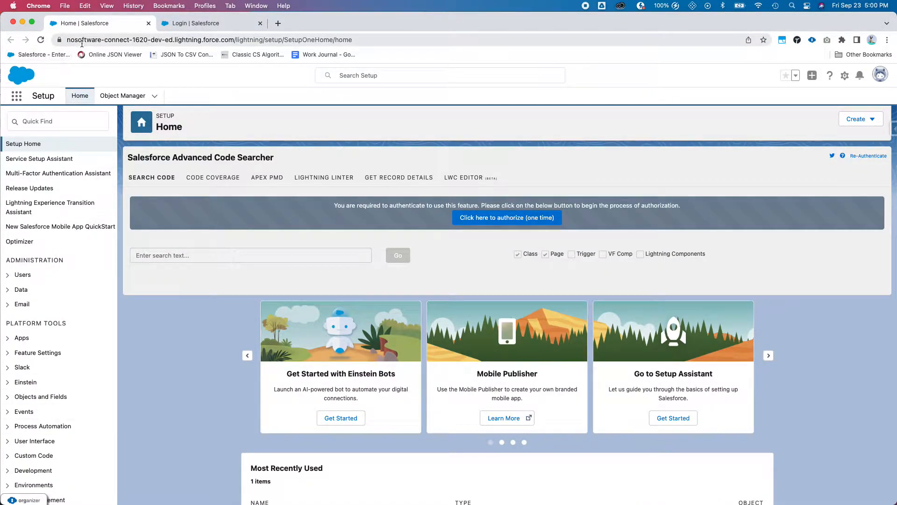
click(187, 25)
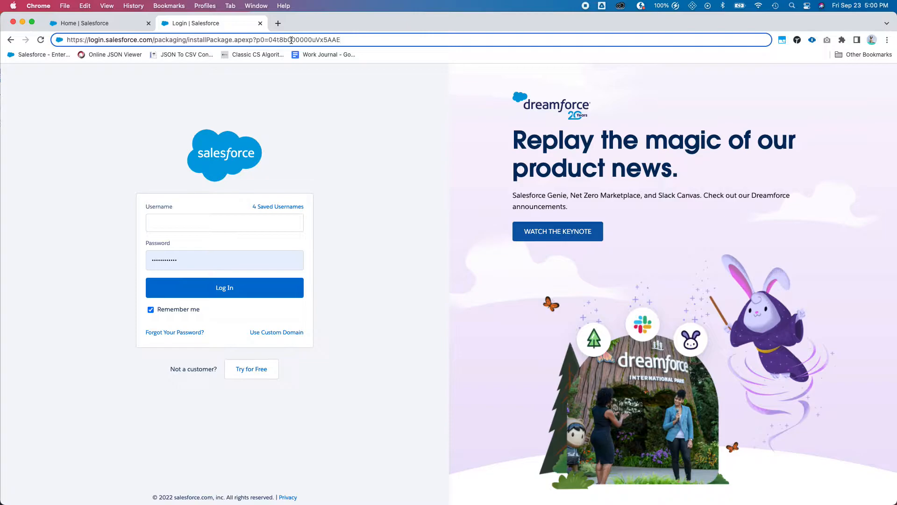
double_click(95, 41)
text(CS165)
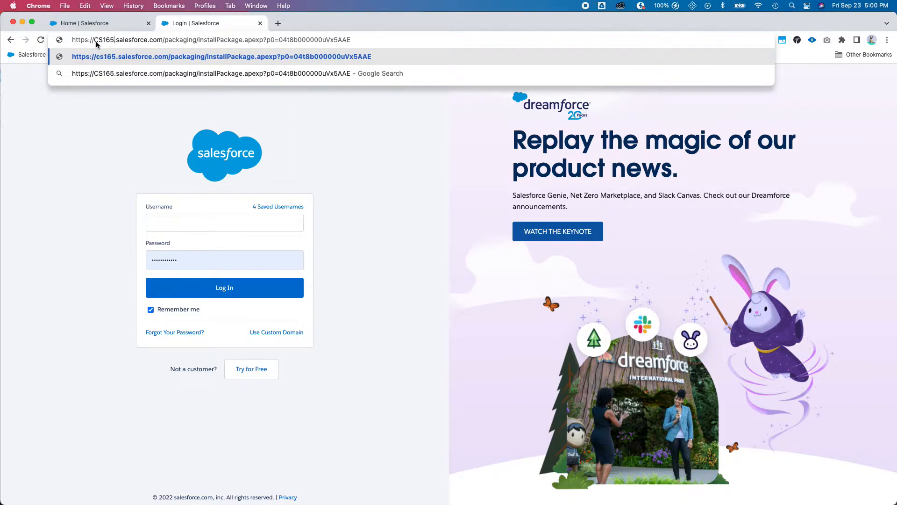
key(Return)
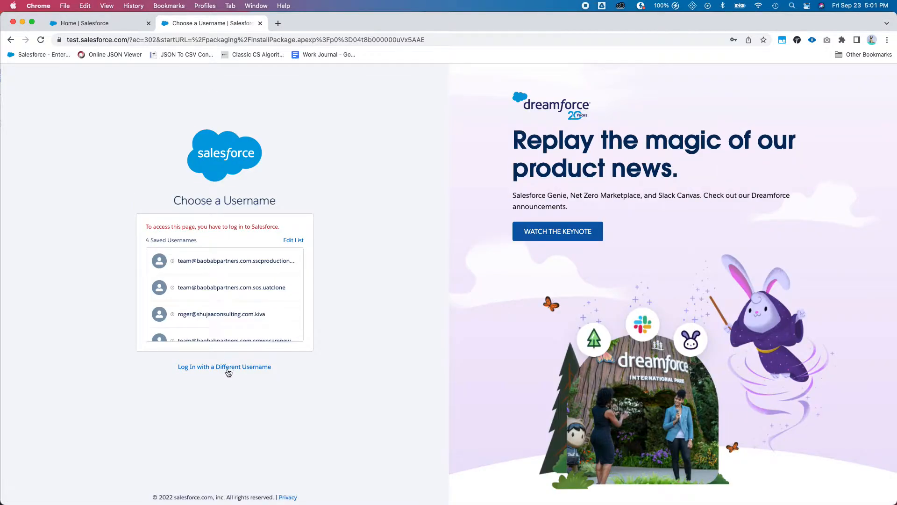
- Log in to the CS165 sandbox with a different username and the saved credentials
click(229, 366)
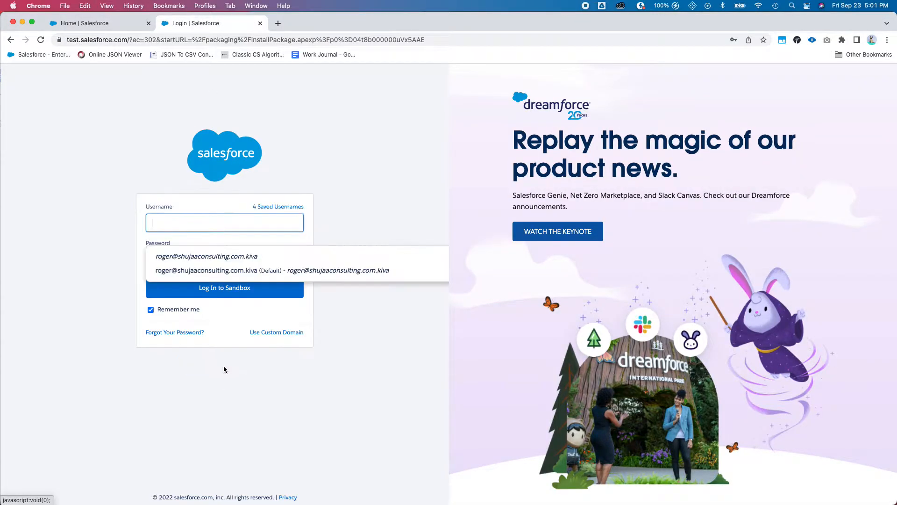
text(test-2wmrcme1mkzl@example.com)
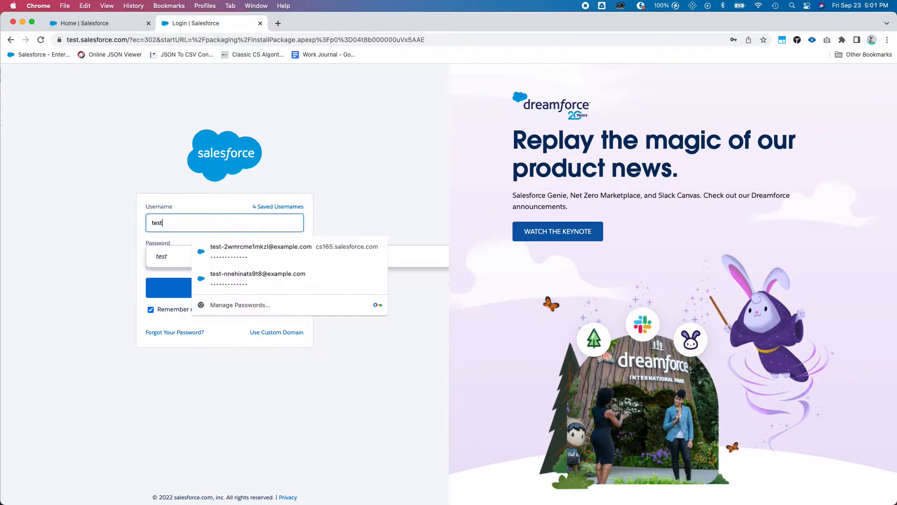
click(235, 251)
click(229, 258)
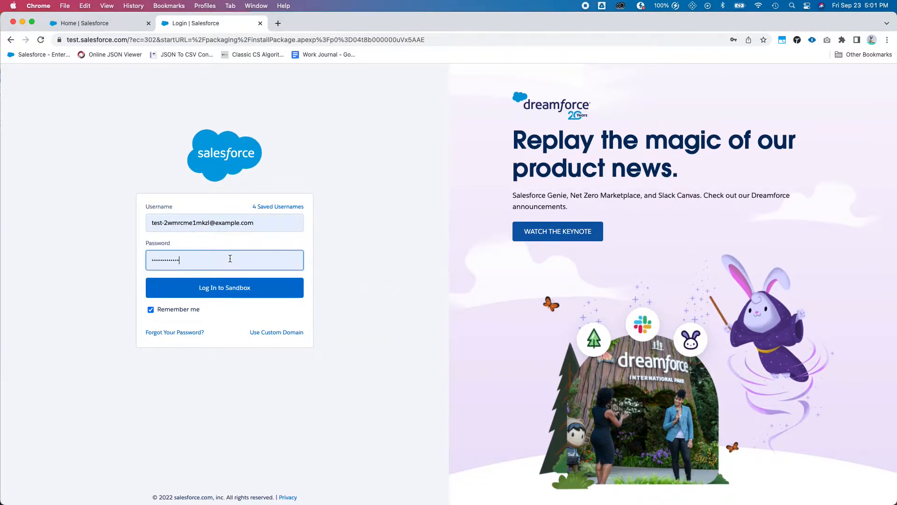
click(231, 290)
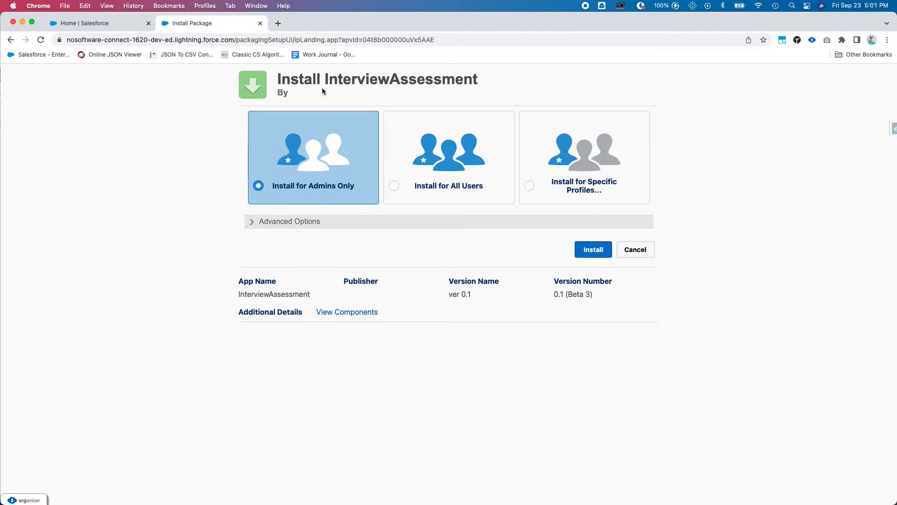
- Float the QuickTime camera preview on top, shrink it aside, and choose Install for All Users
key(ctrl+Up)
click(779, 129)
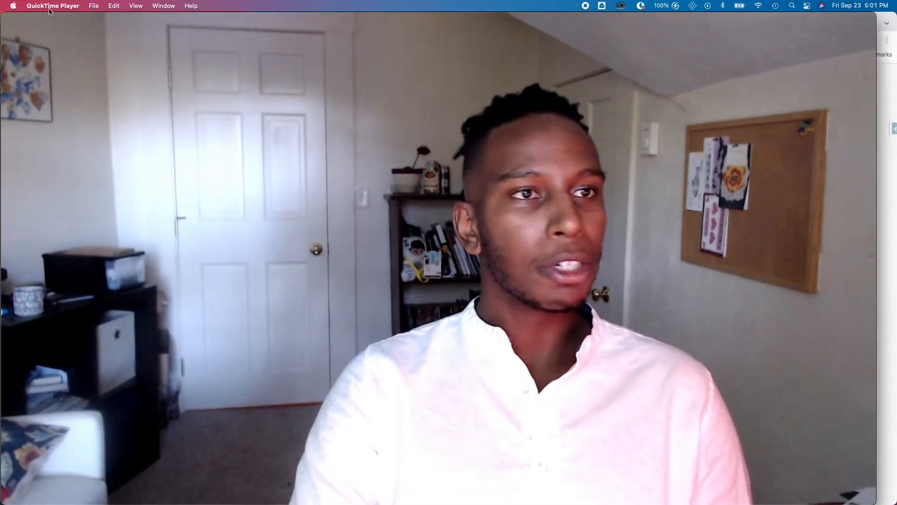
click(141, 6)
click(154, 55)
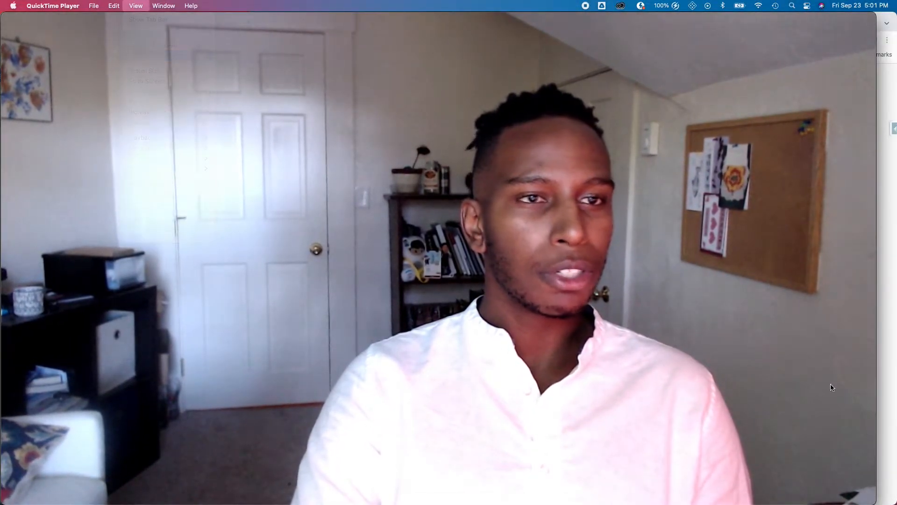
drag(876, 501, 210, 175)
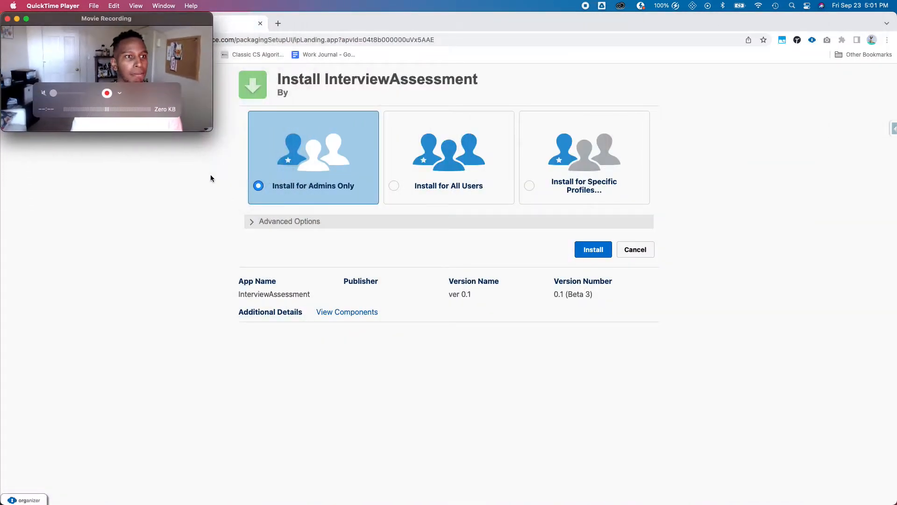
drag(137, 22, 829, 26)
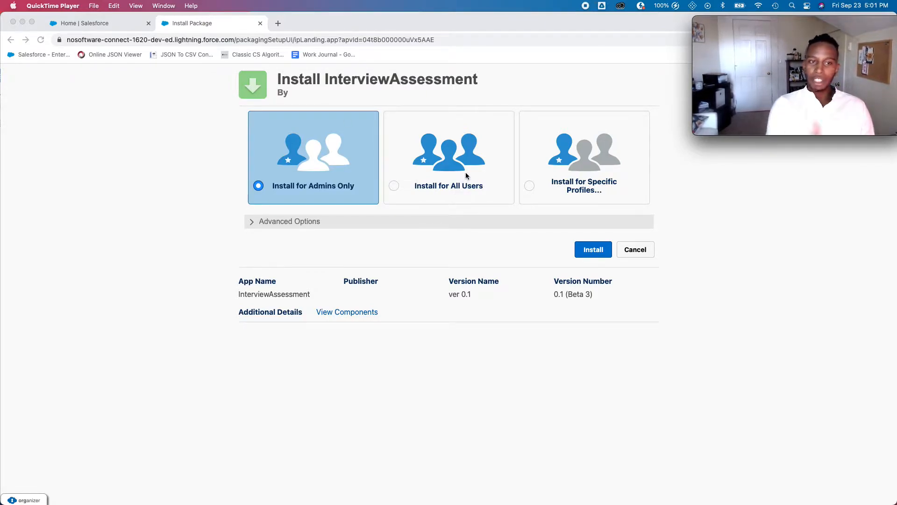
click(456, 182)
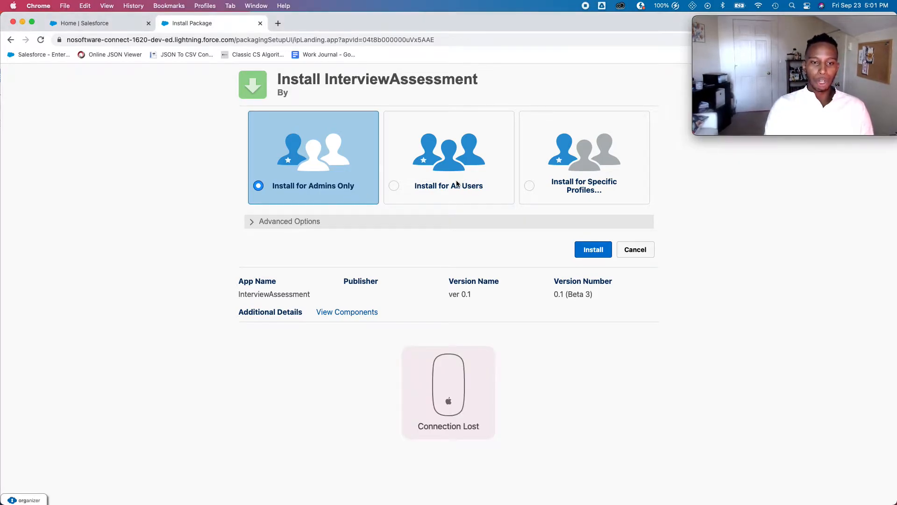
click(396, 189)
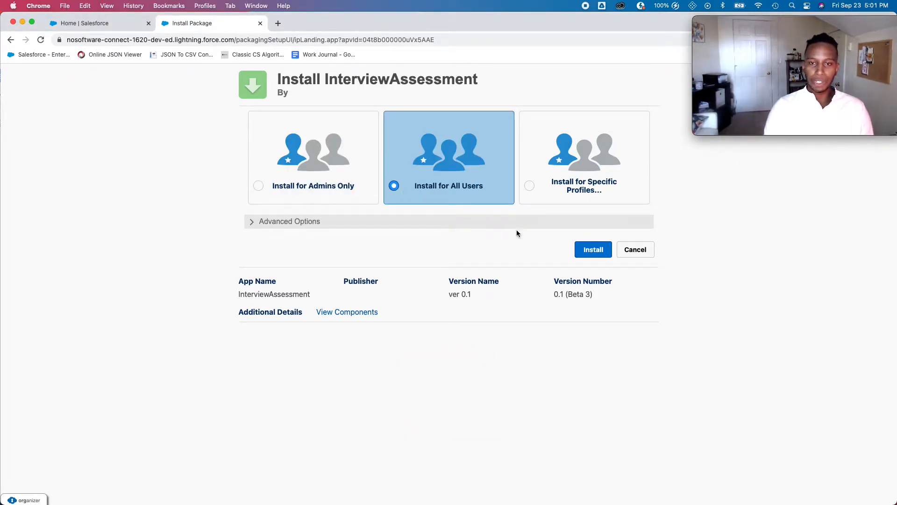
- Install the InterviewAssessment package, wait for 'Installation Complete!', and finish
click(593, 250)
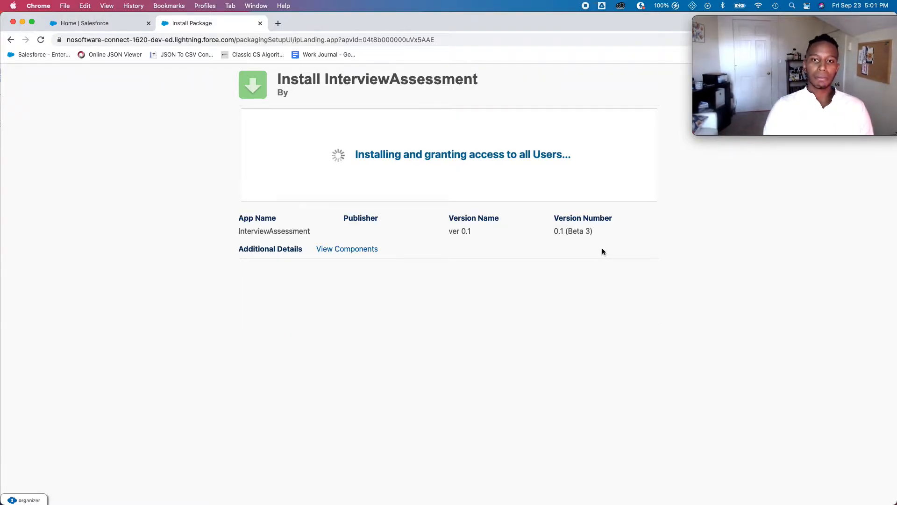
click(721, 6)
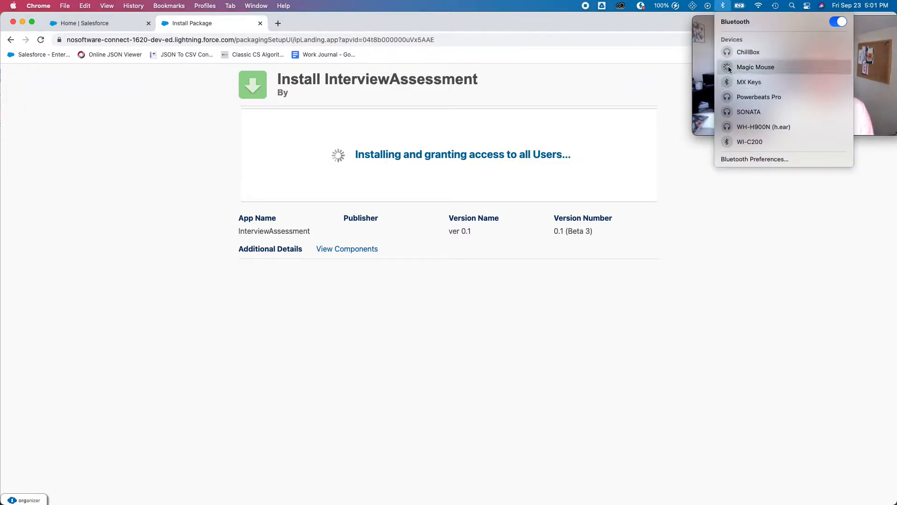
click(694, 213)
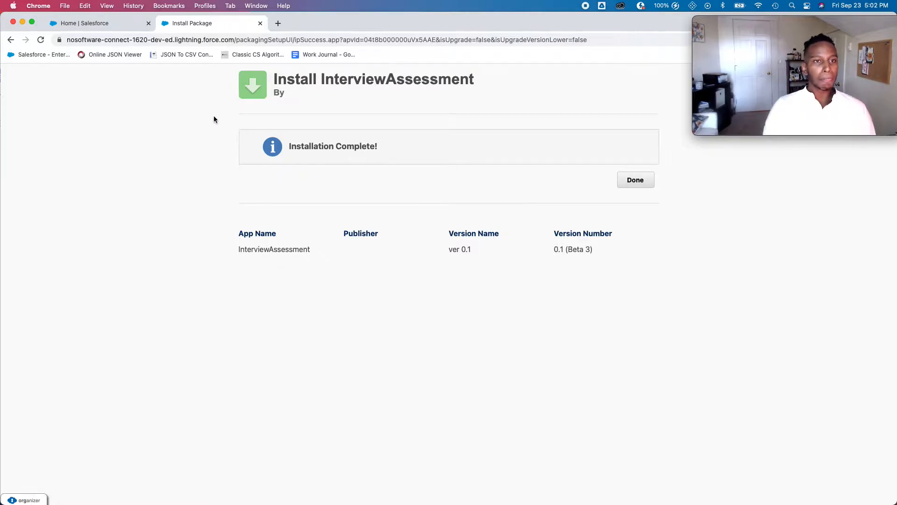
click(635, 189)
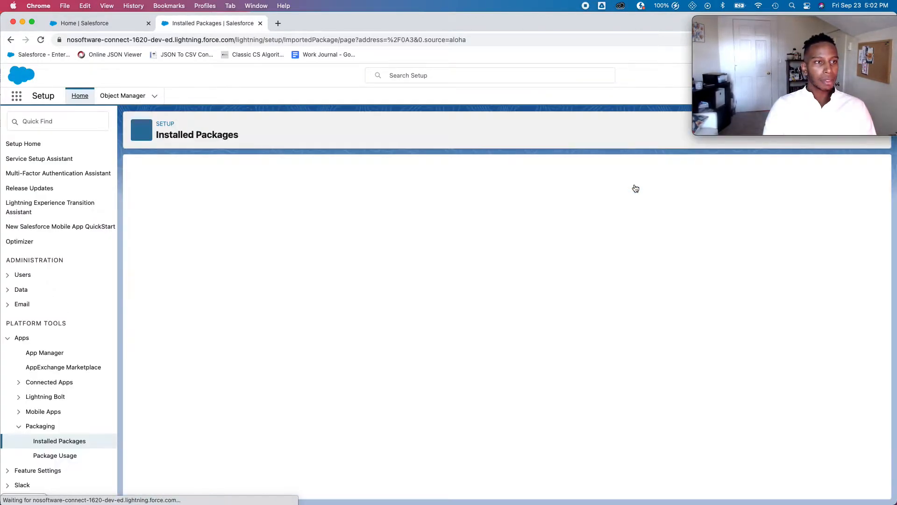
- Search Setup for 'per' and open Interview Assessment Permission Set under Permission Sets
click(64, 124)
text(per)
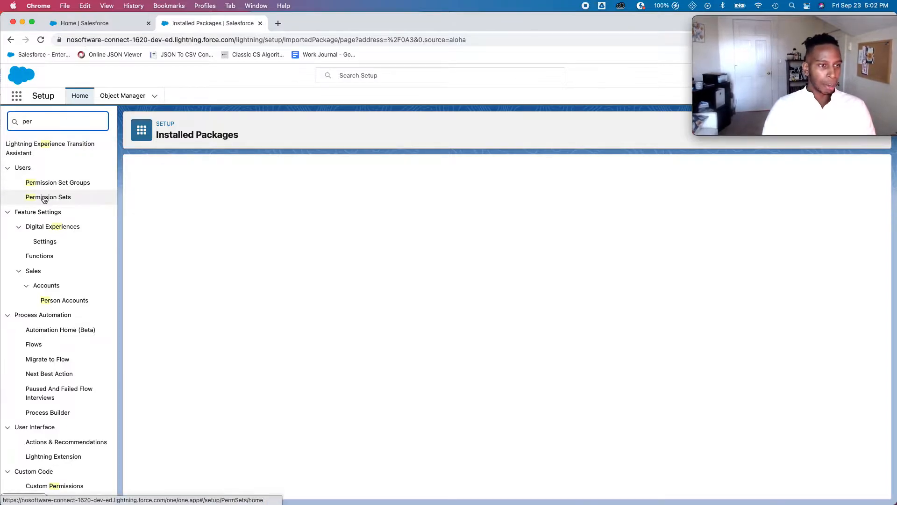
click(45, 198)
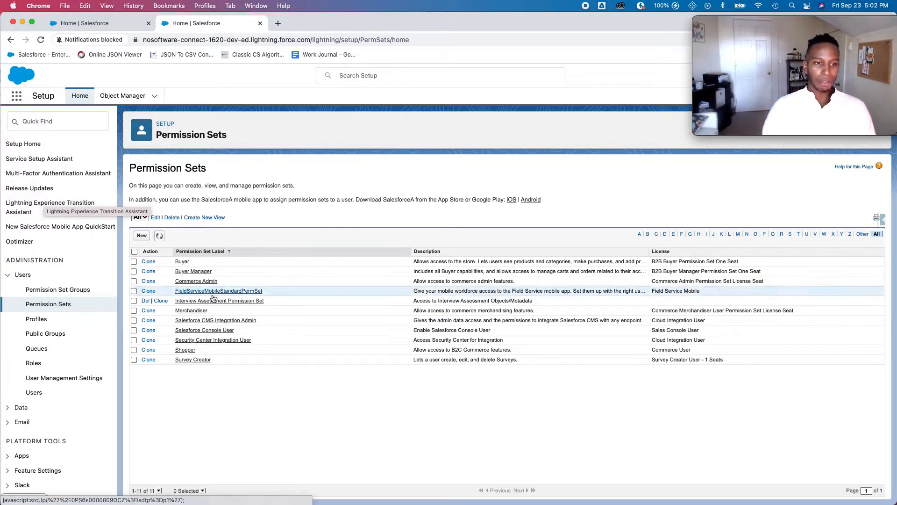
click(201, 303)
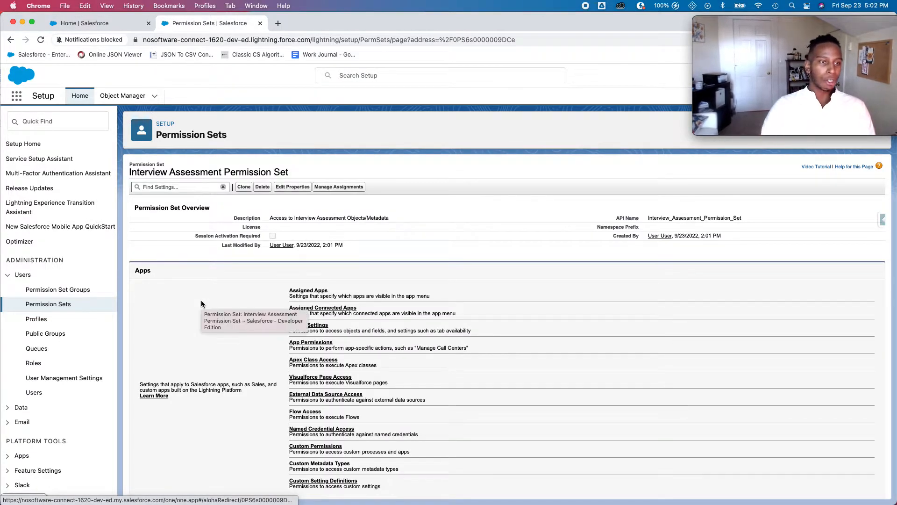
- Open the Interview Assessment App in a new window and show its Invoices list
click(21, 97)
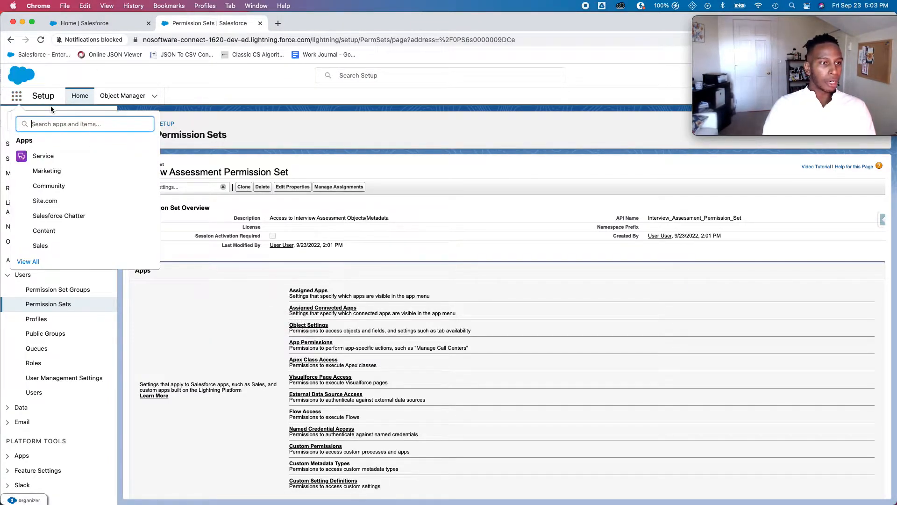
text(int)
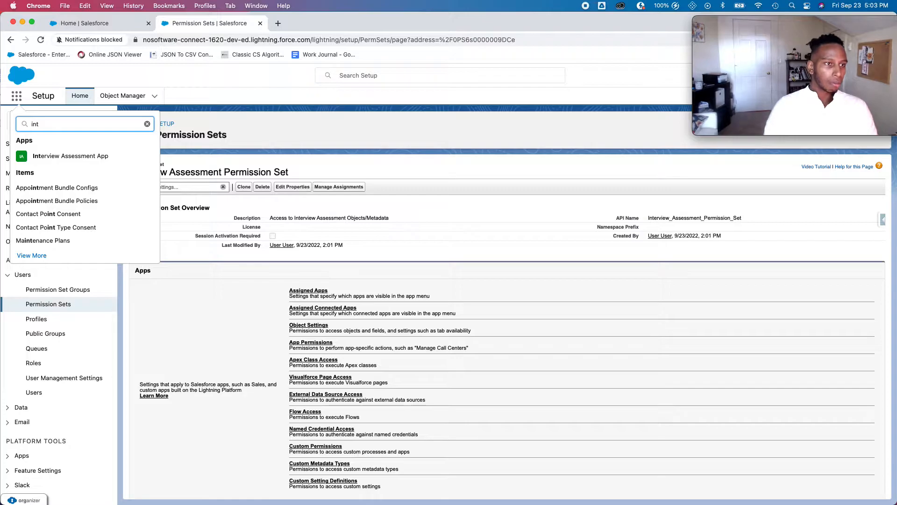
right_click(67, 153)
click(99, 168)
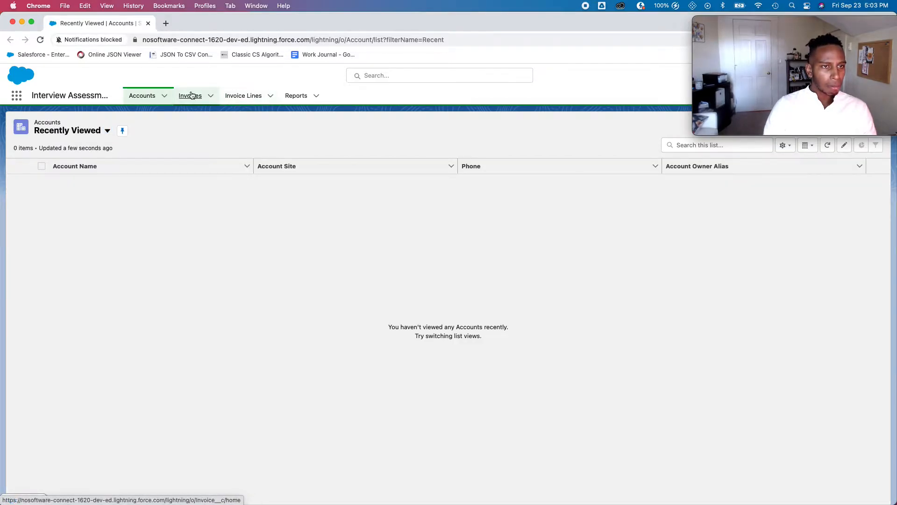
click(191, 95)
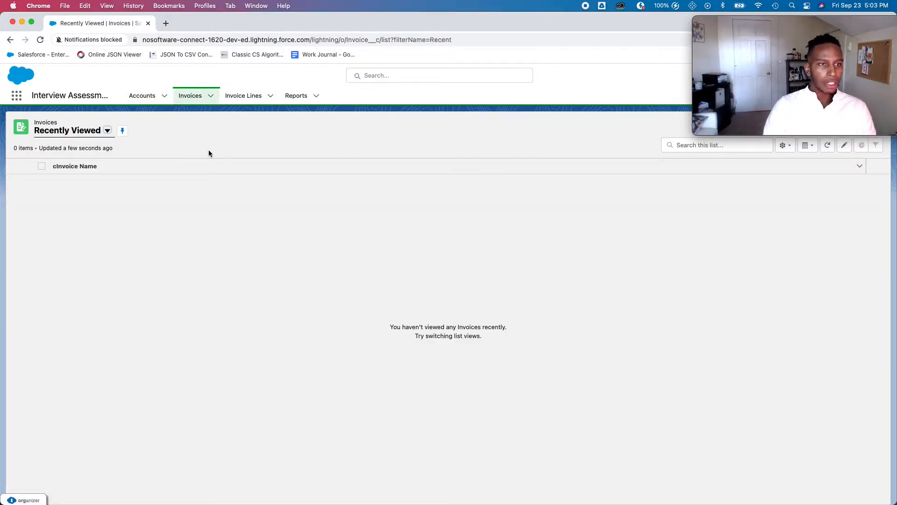
- Return to the permission set and open its Manage Assignments page
key(ctrl+Up)
click(284, 163)
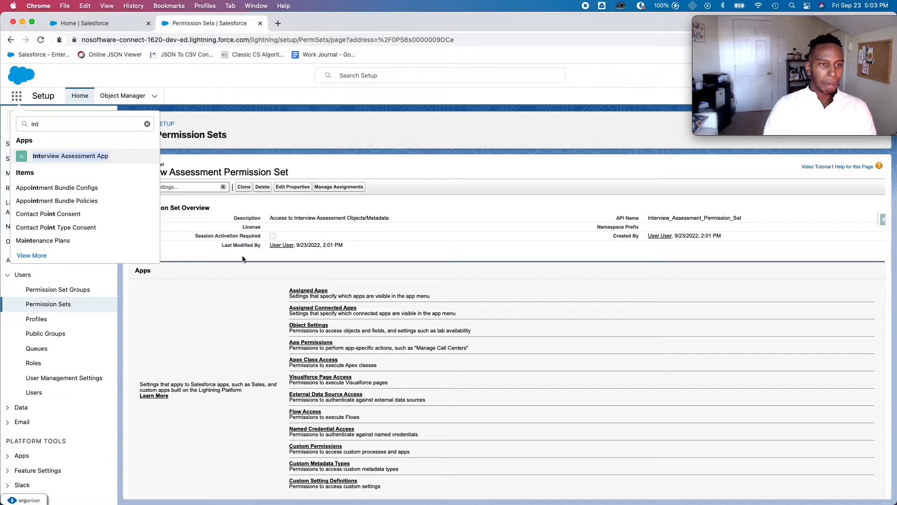
click(339, 187)
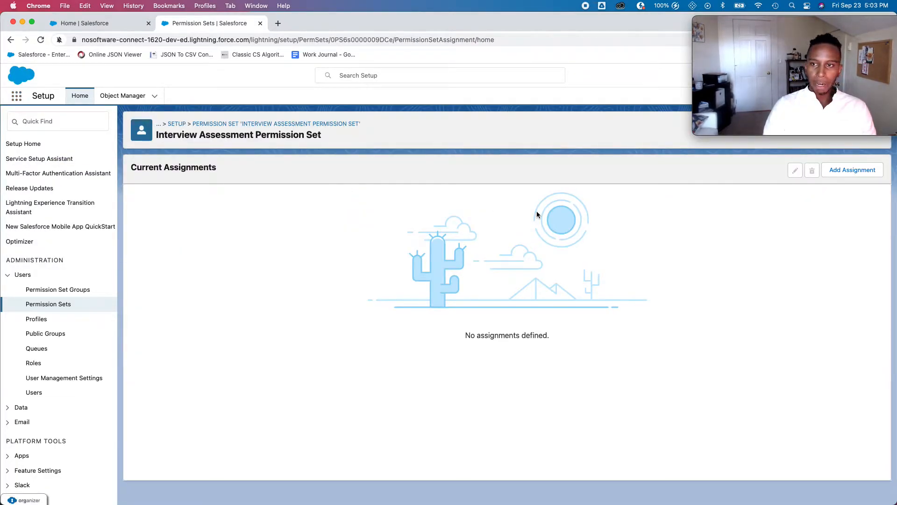
- Assign the permission set to the system administrator user with no expiration date
click(849, 171)
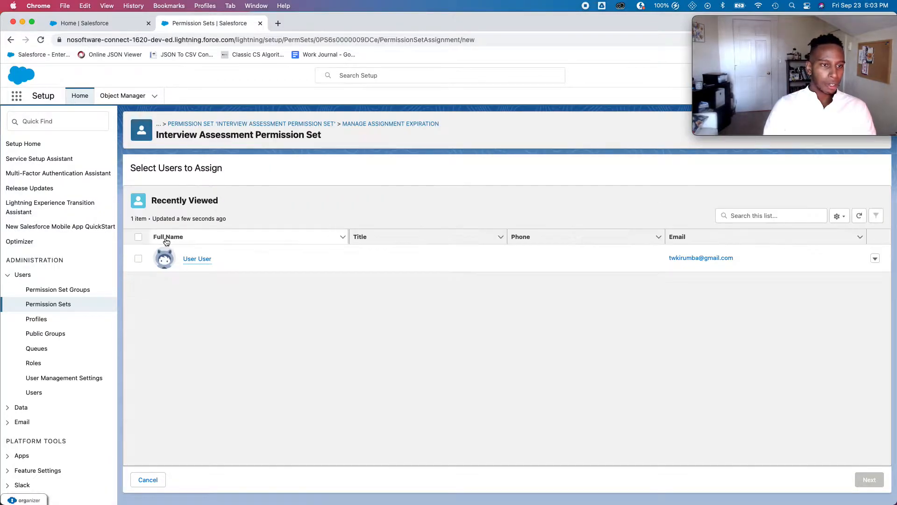
click(139, 258)
mouse_move(896, 503)
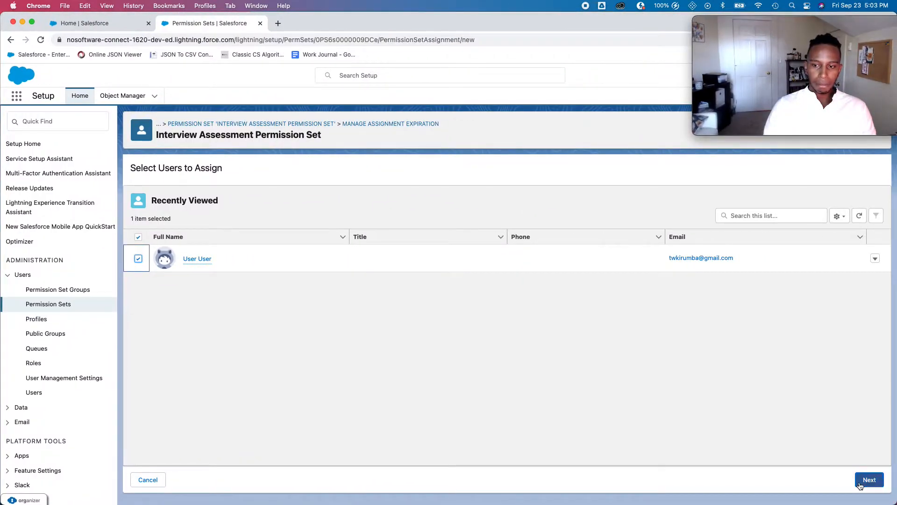
click(862, 485)
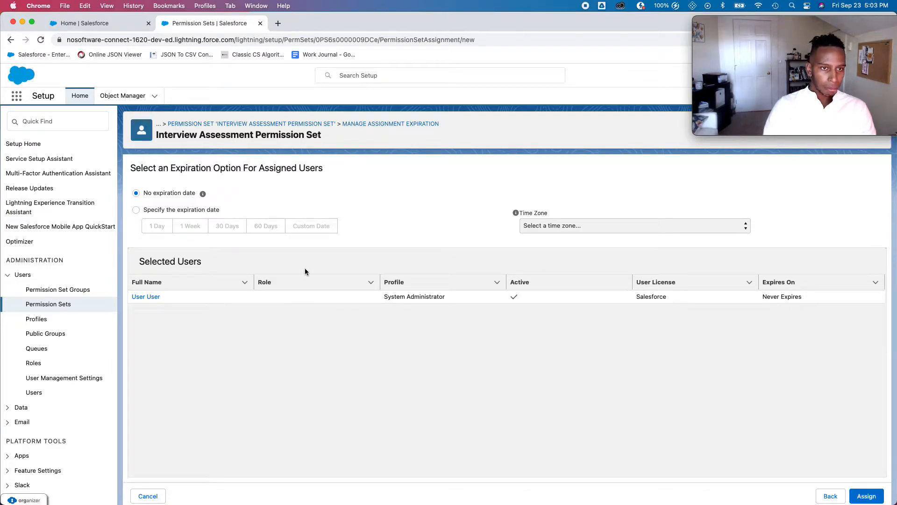
scroll(305, 272, down, 1)
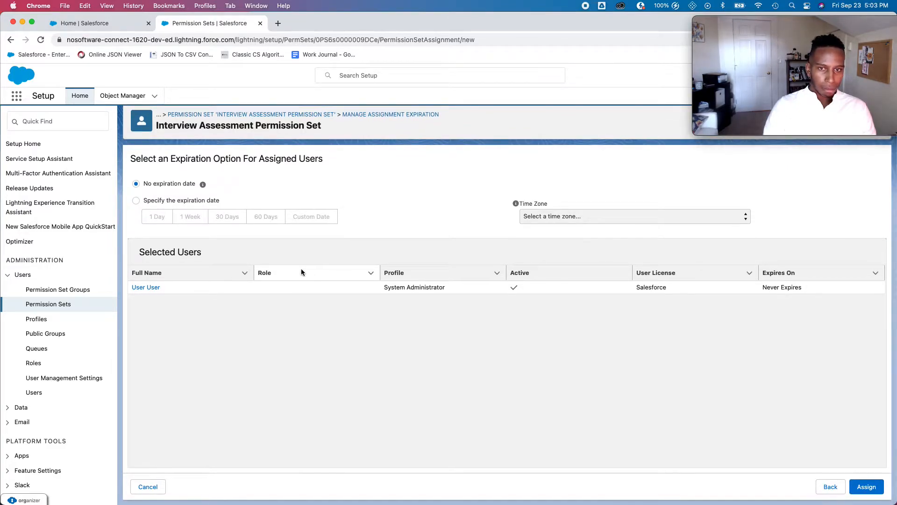
click(862, 490)
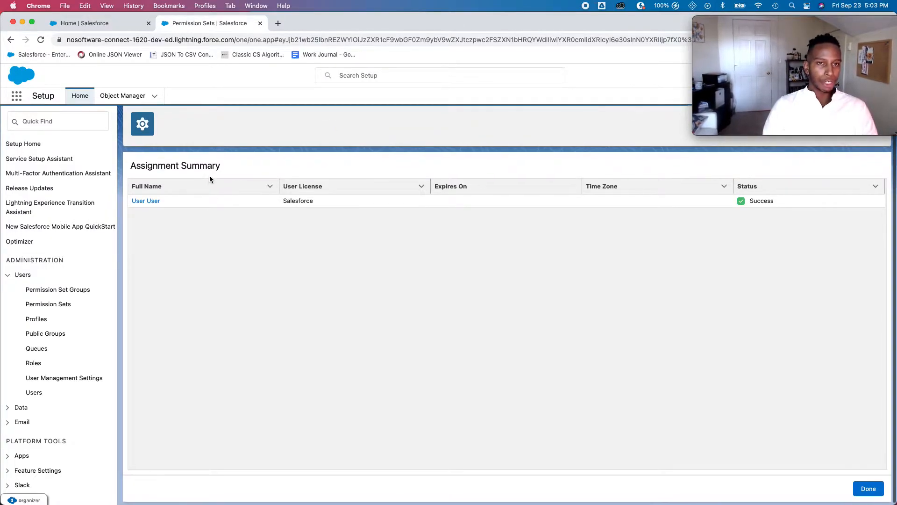
- Search the App Launcher for 'inter' and open the Interview Assessment App
click(16, 96)
text(inter)
click(74, 157)
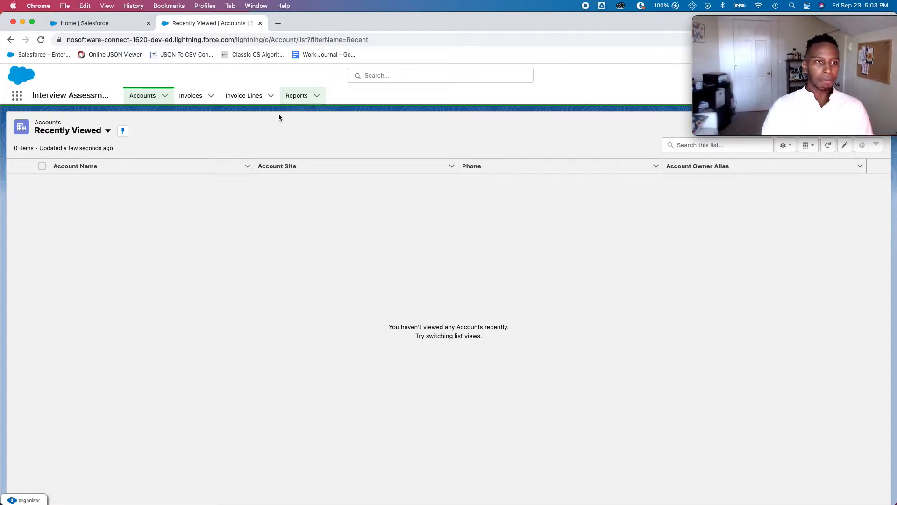
- Review the Google Doc checklist, then switch to the InterviewAssessment2 project in VS Code
key(ctrl+Up)
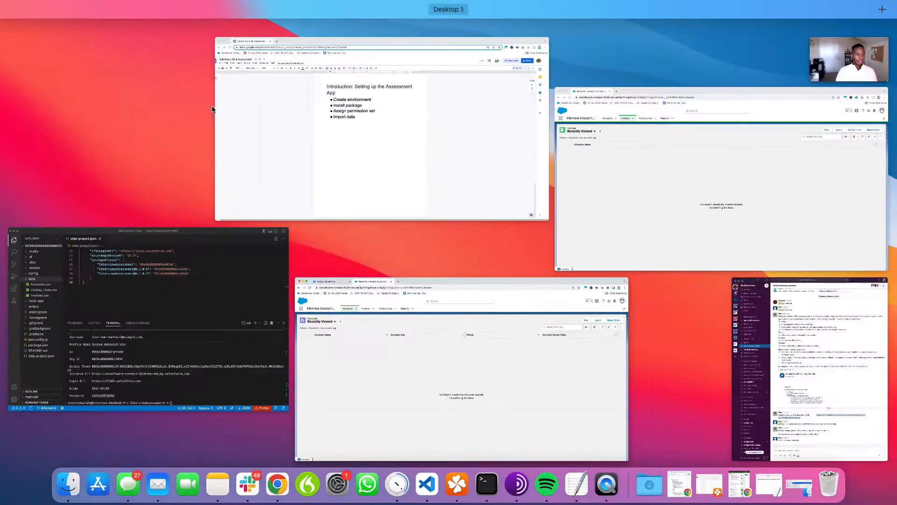
click(316, 132)
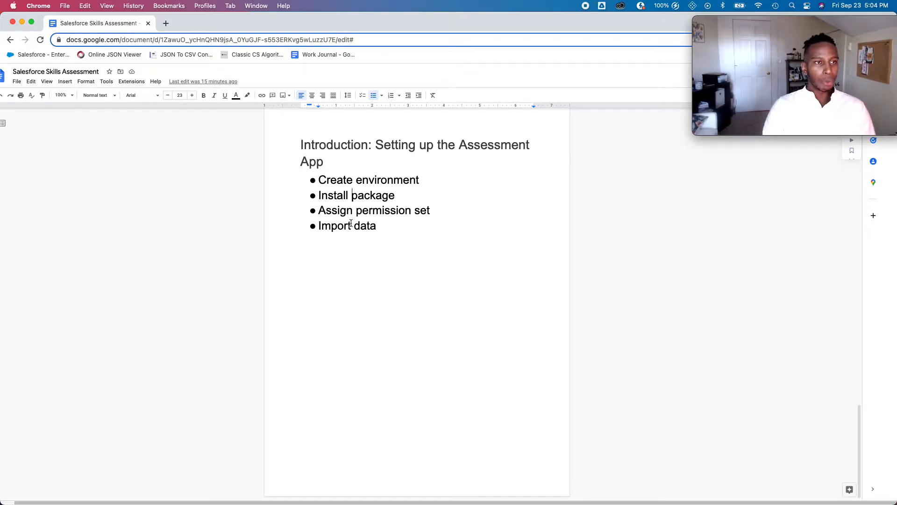
key(ctrl+Up)
click(179, 126)
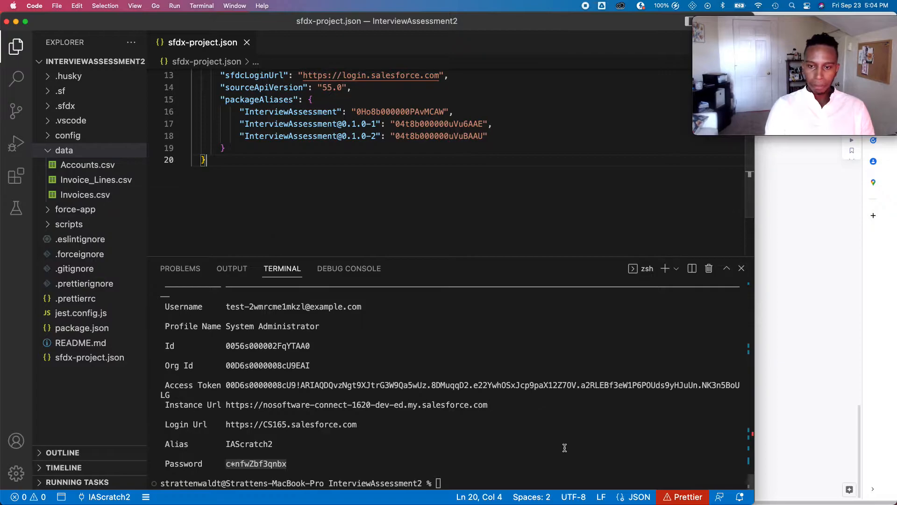
- Paste the saved sfdx force:data:bulk:upsert command into the VS Code terminal, removing the stray character
key(F11)
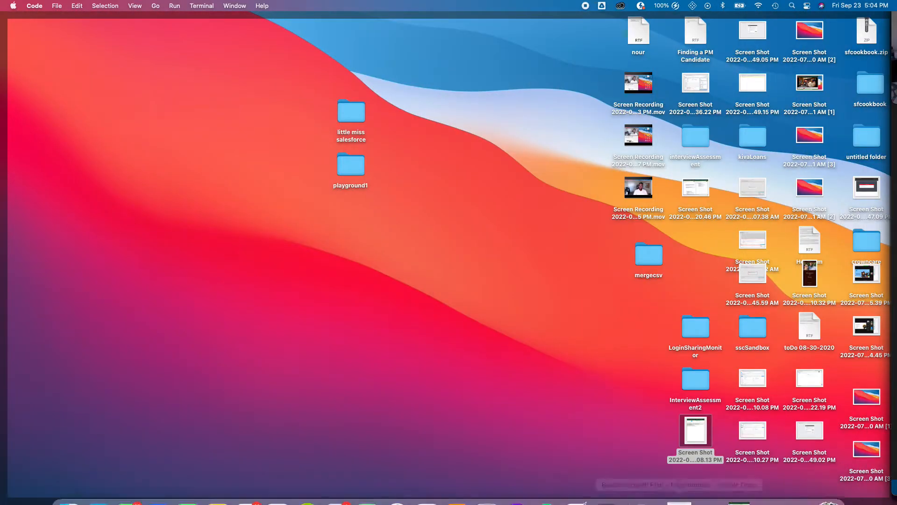
click(769, 484)
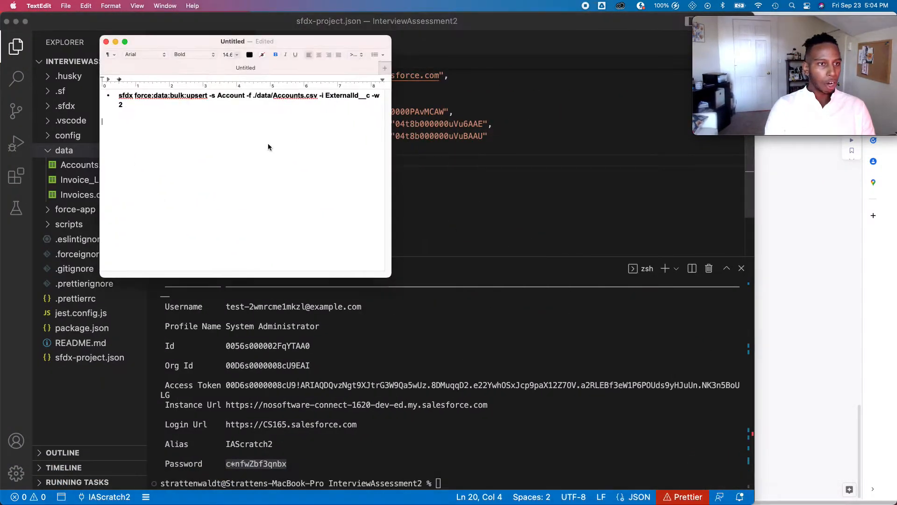
drag(118, 95, 135, 109)
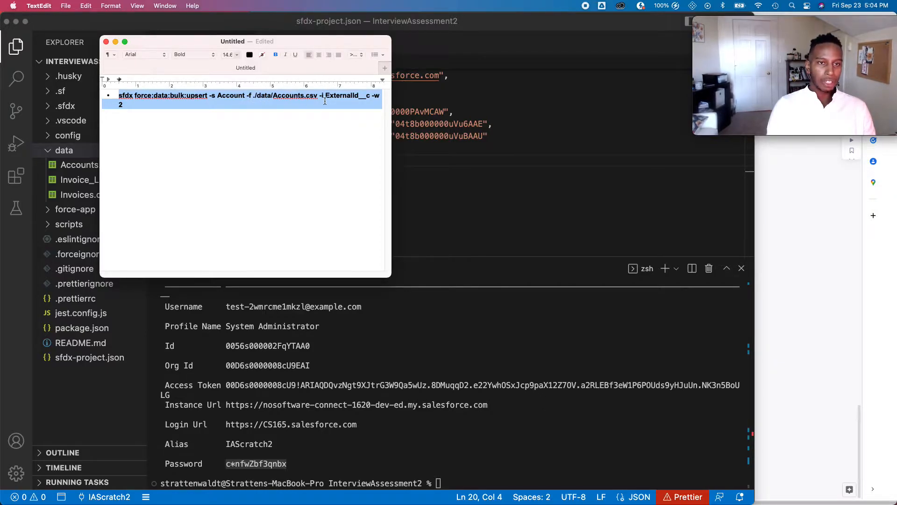
key(Right)
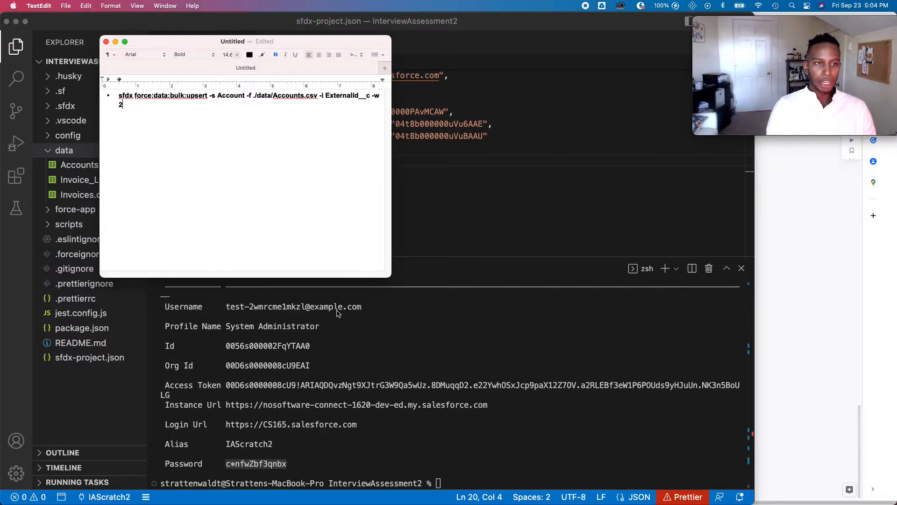
click(453, 486)
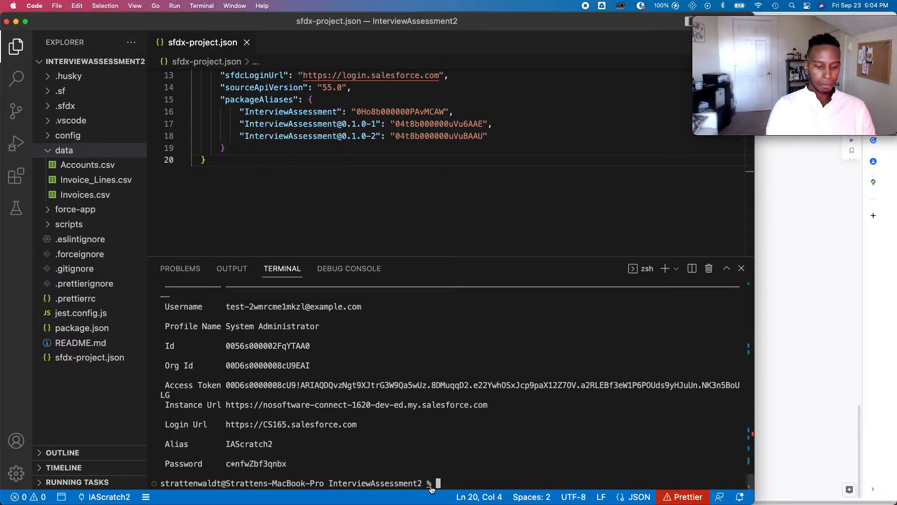
text(sfdx force:data:bulk:upsert -s Account -f ./data/Accounts.csv -i ExternalId__c -w 2<2028>)
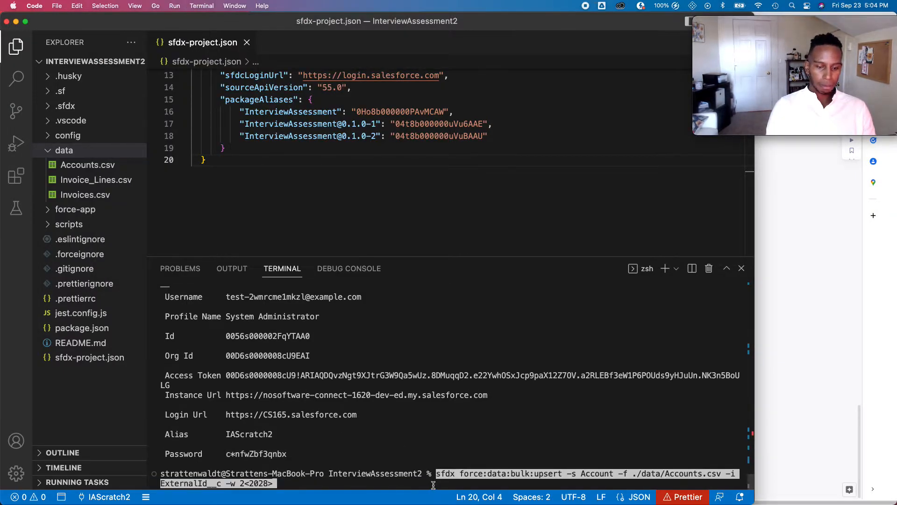
key(Right)
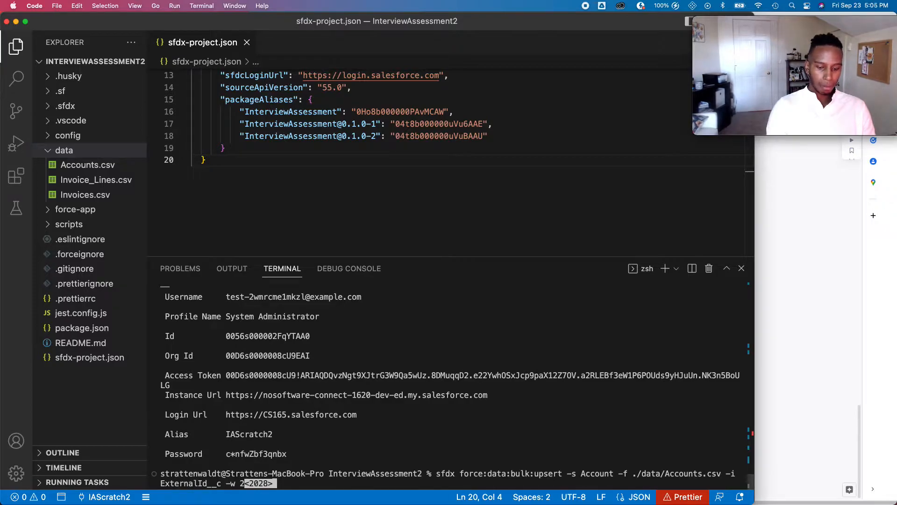
key(BackSpace)
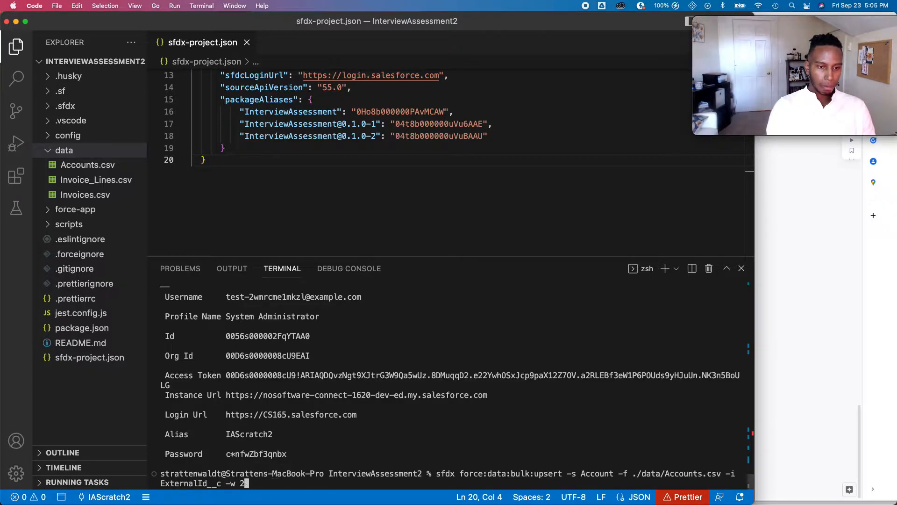
- Inspect Accounts.csv, run the upsert (100 processed, 0 failed), and return to the checklist
click(98, 166)
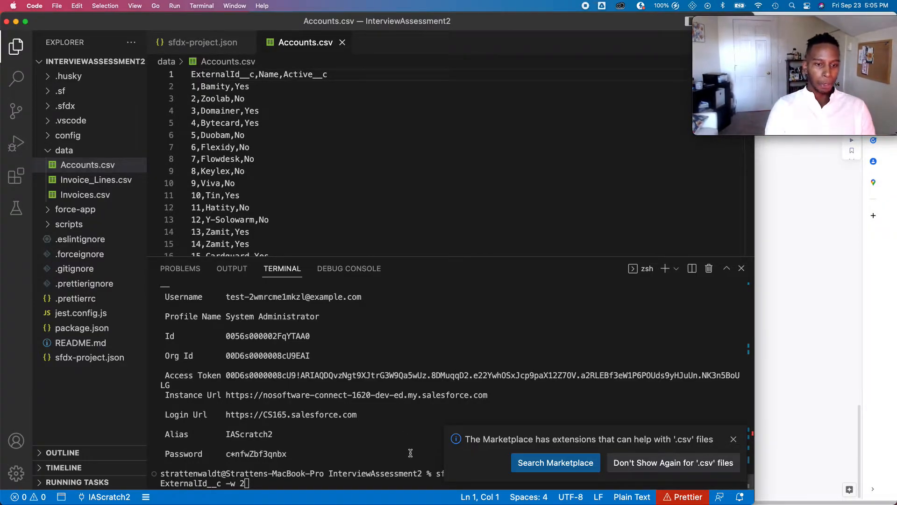
click(733, 440)
scroll(343, 149, down, 9)
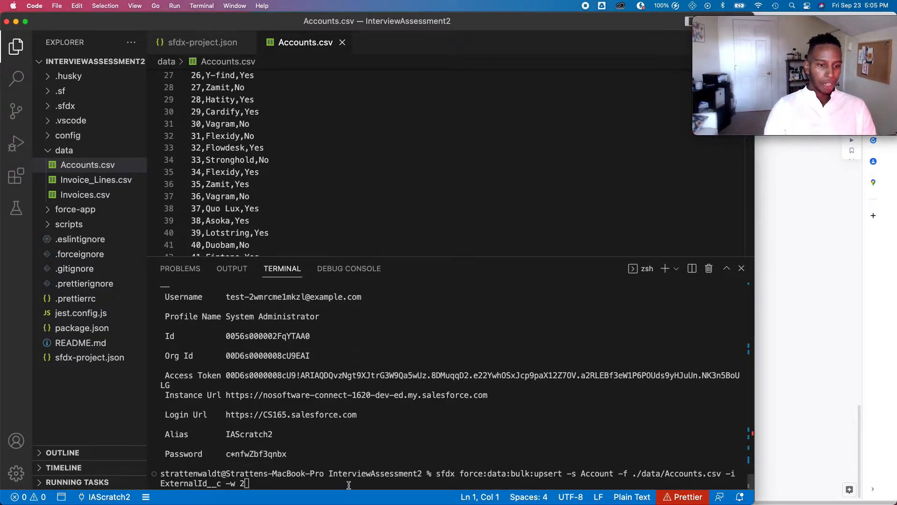
key(Return)
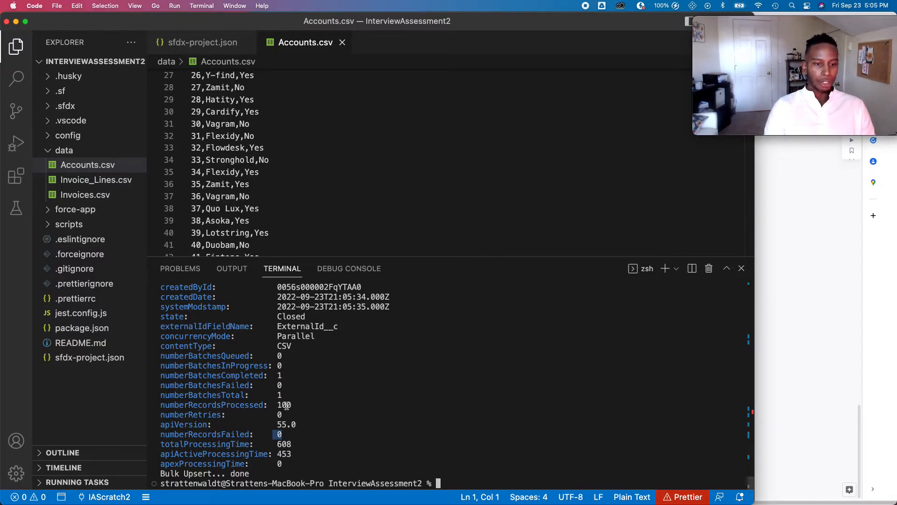
click(849, 251)
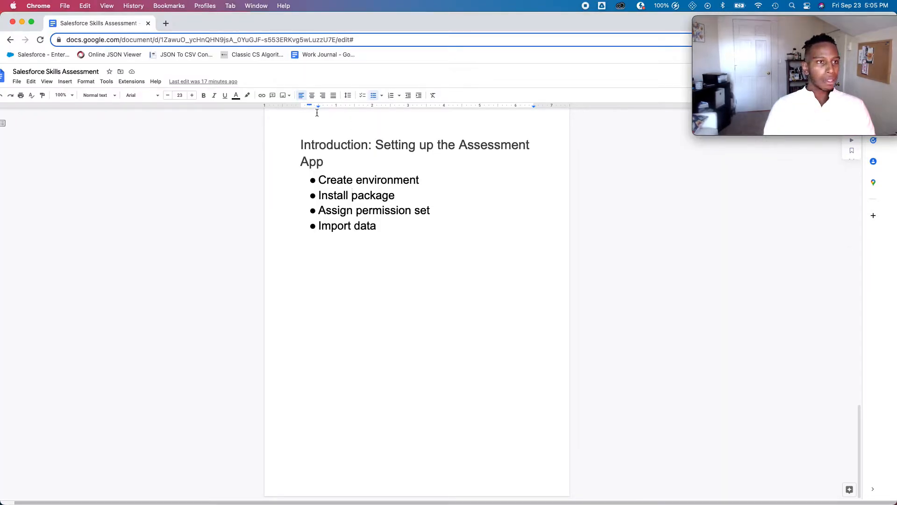
- Show the All accounts list view with the 50+ imported accounts, then return to VS Code
key(ctrl+Up)
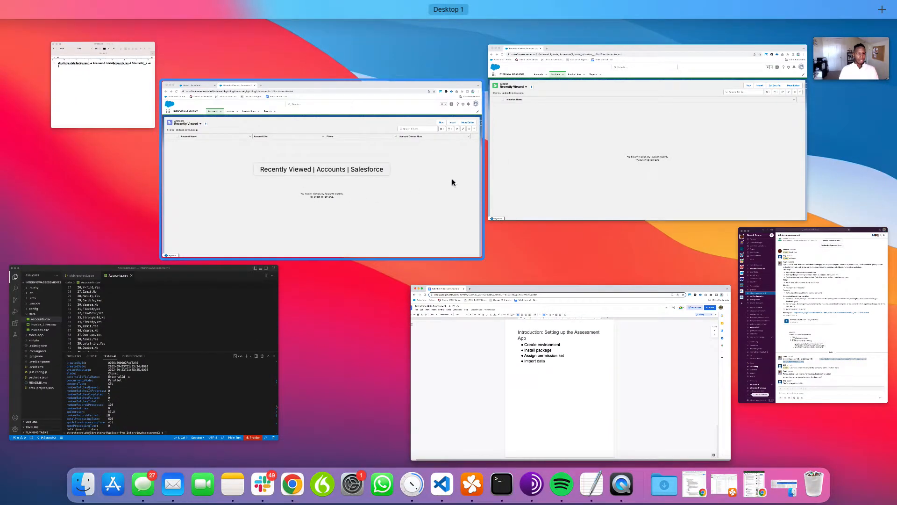
click(602, 94)
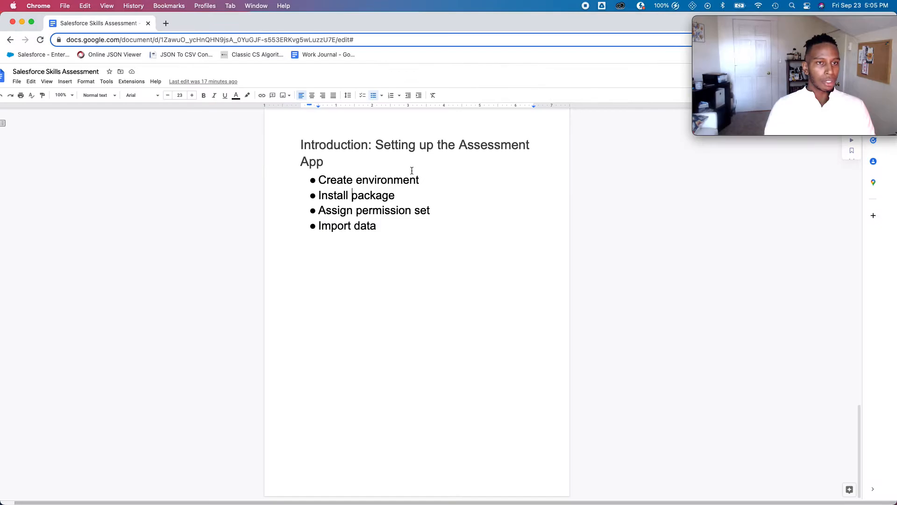
key(ctrl+Up)
click(363, 131)
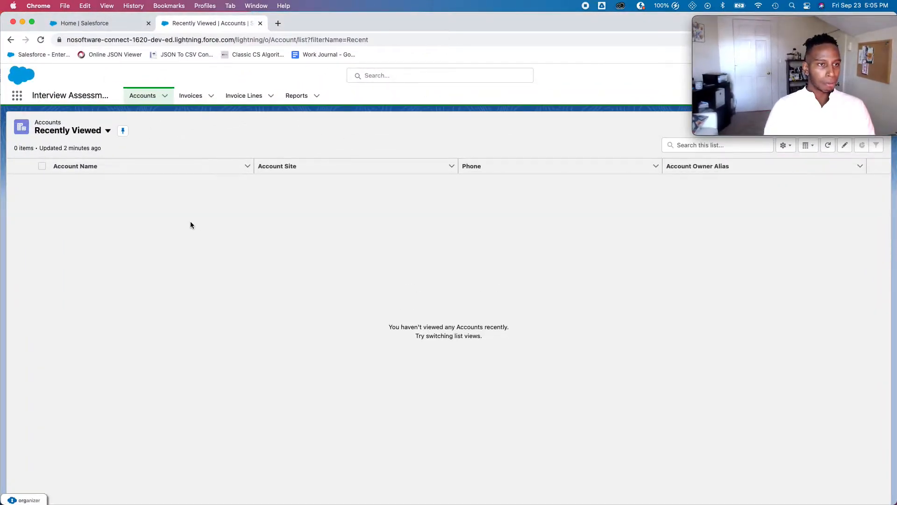
click(70, 131)
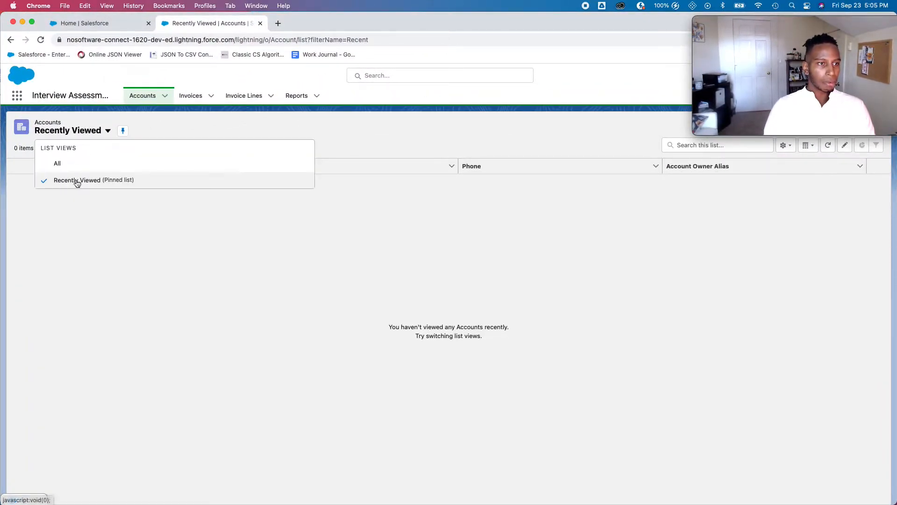
click(82, 164)
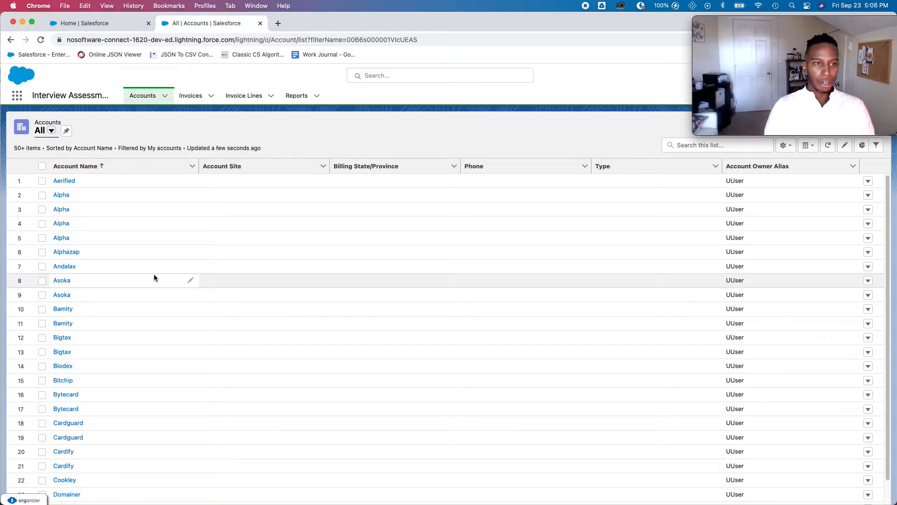
click(789, 146)
click(595, 136)
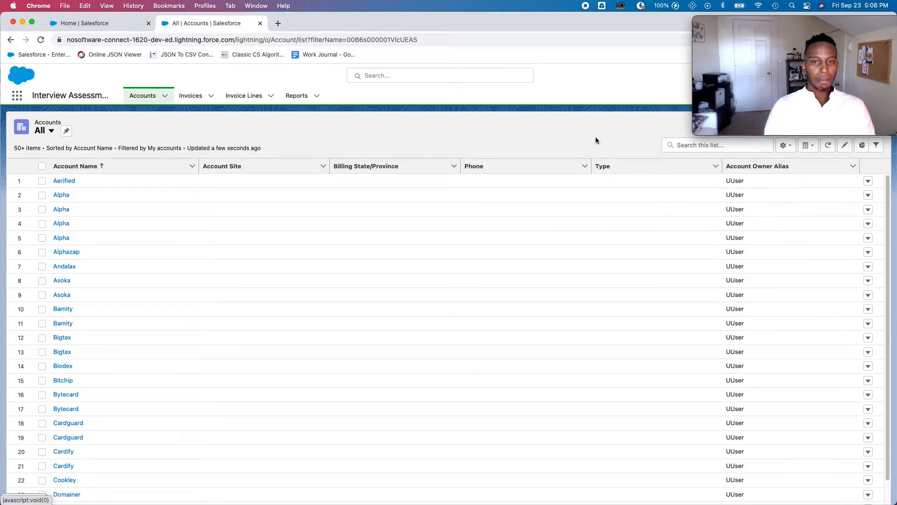
key(ctrl+Up)
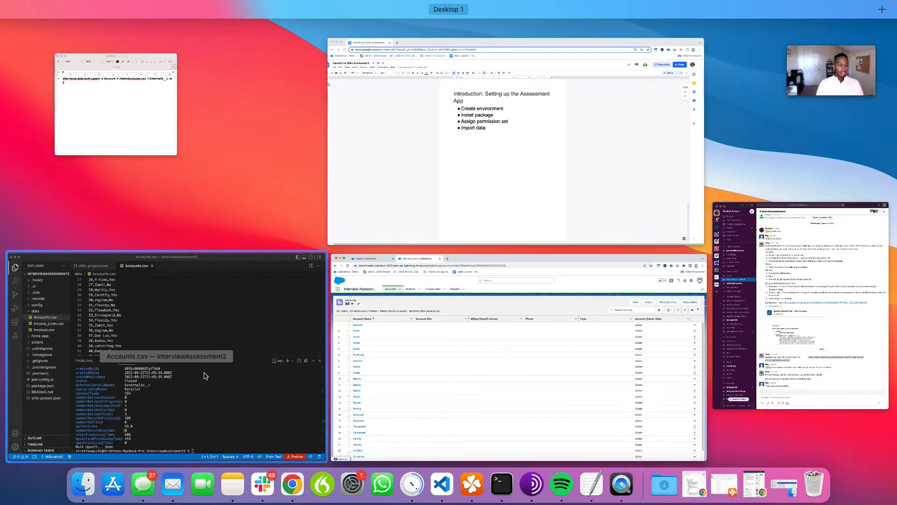
click(206, 372)
- Rework the recalled Account upsert to load ./data/Invoices.csv into Invoice__c, and view Invoices.csv
click(458, 443)
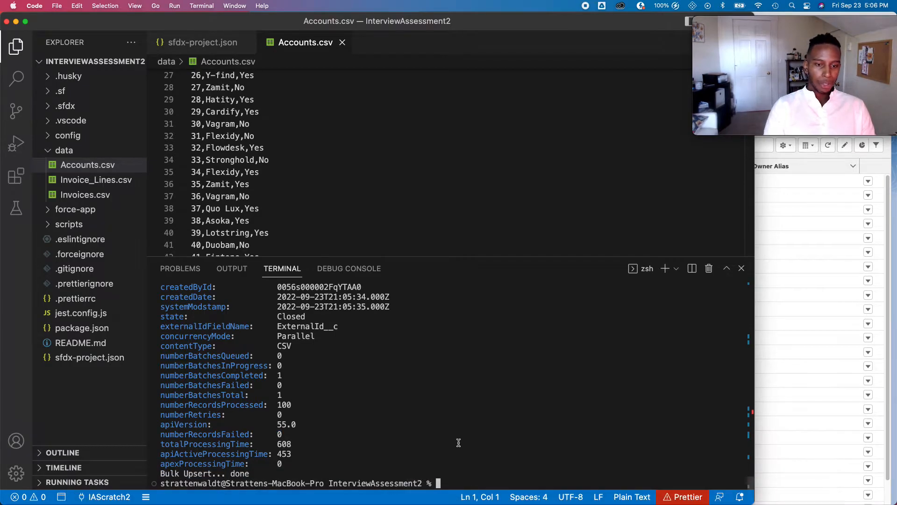
key(Up)
key(Left)
key(Left)
key(Left)
key(Left)
key(Left)
key(Left)
key(Left)
key(Left)
key(Left)
key(Left)
key(Left)
key(Left)
key(Left)
key(Left)
key(Left)
key(Left)
key(Left)
key(Left)
key(Left)
key(Left)
key(Left)
key(Left)
key(Left)
key(Left)
key(Left)
key(Left)
key(Left)
key(Left)
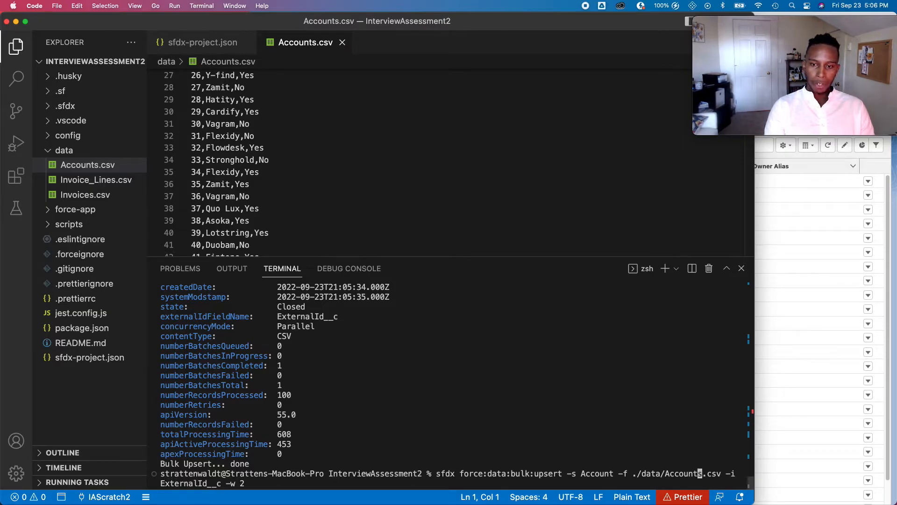
key(BackSpace)
key(BackSpace)
key(BackSpace)
key(BackSpace)
key(BackSpace)
key(BackSpace)
key(BackSpace)
key(BackSpace)
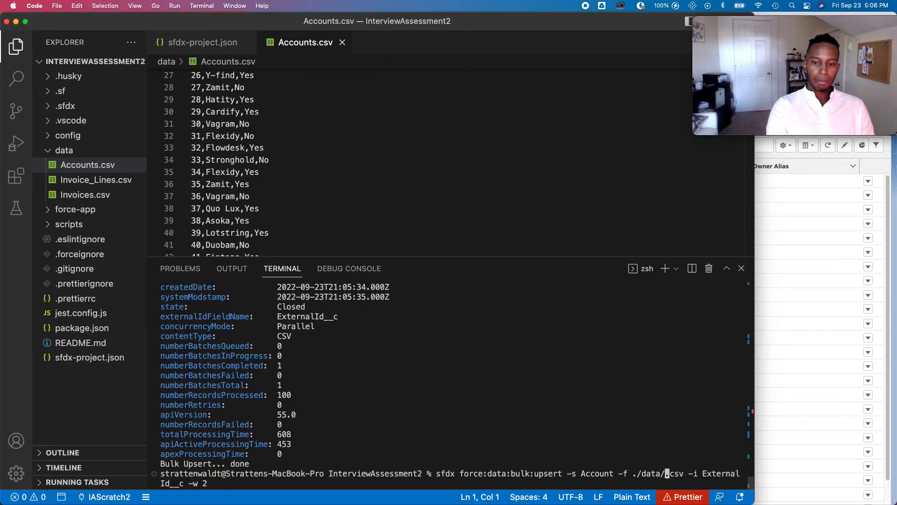
text(Invoices)
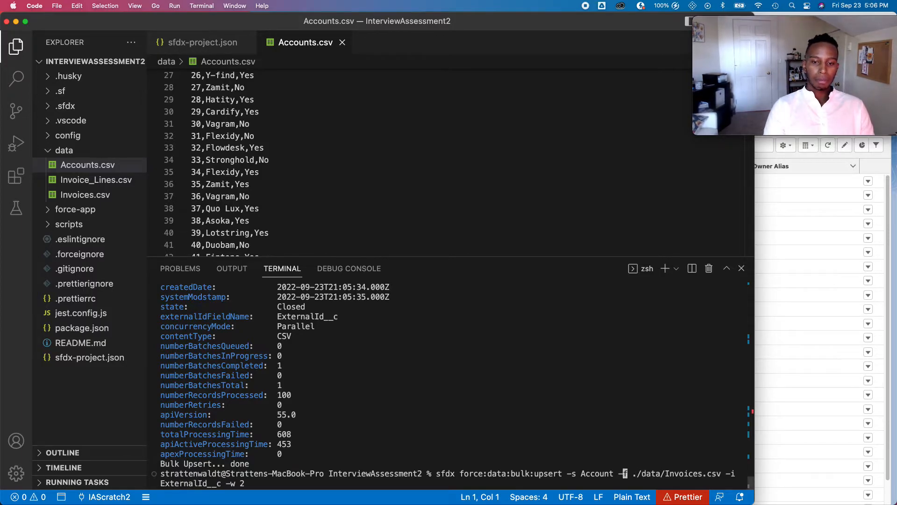
key(BackSpace)
key(BackSpace)
key(BackSpace)
key(BackSpace)
key(BackSpace)
key(BackSpace)
key(BackSpace)
text(Invoice__c)
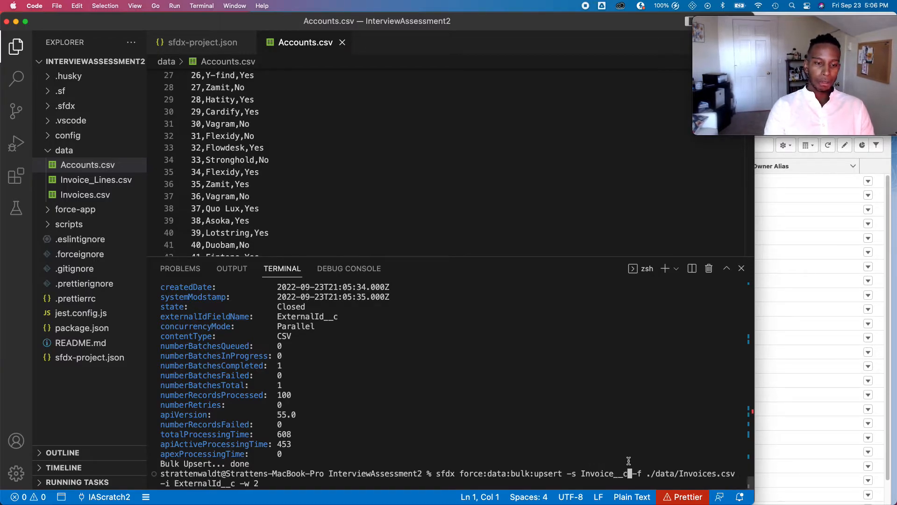
click(89, 195)
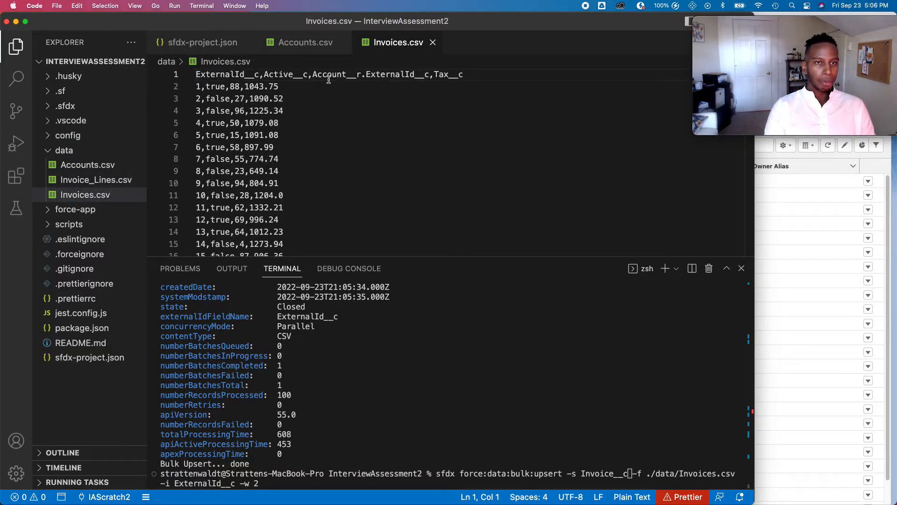
drag(312, 74, 428, 75)
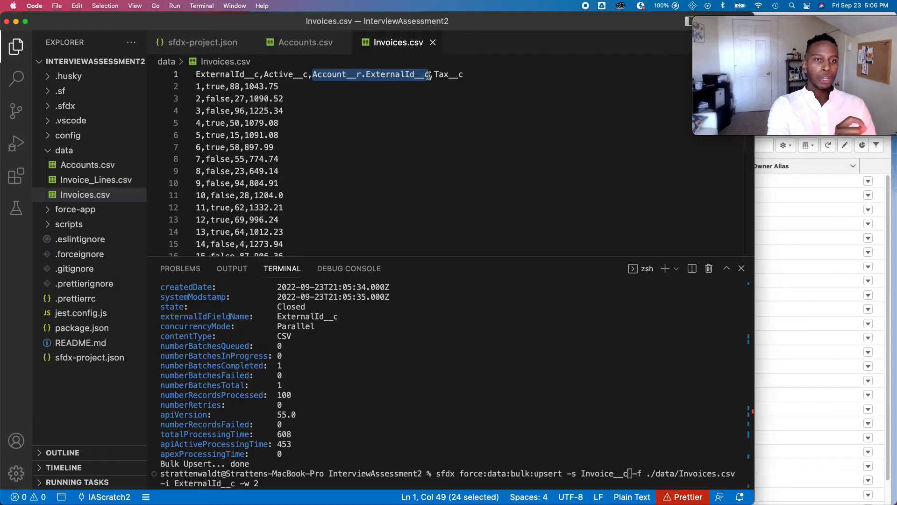
click(306, 43)
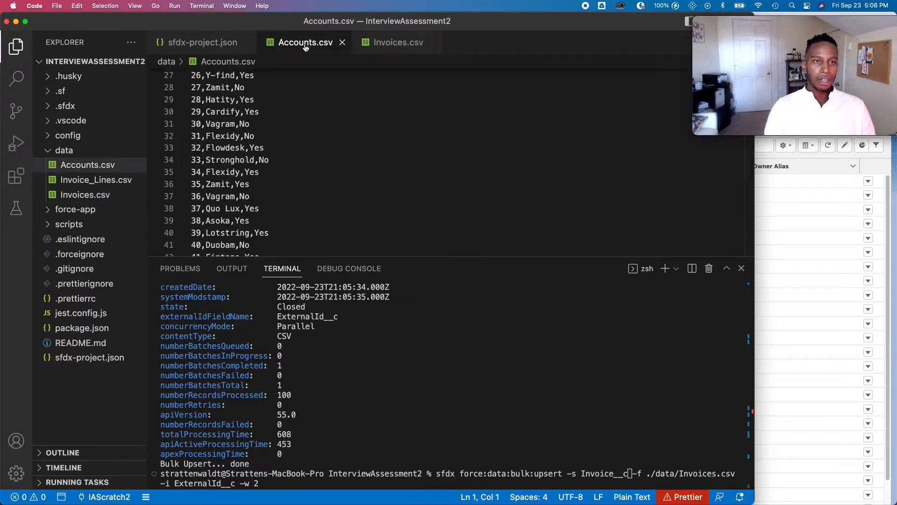
scroll(213, 79, up, 9)
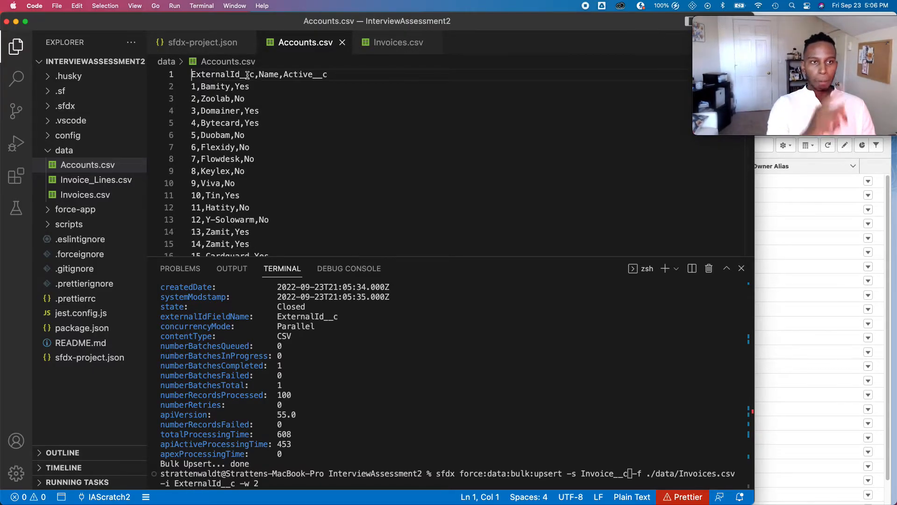
click(396, 43)
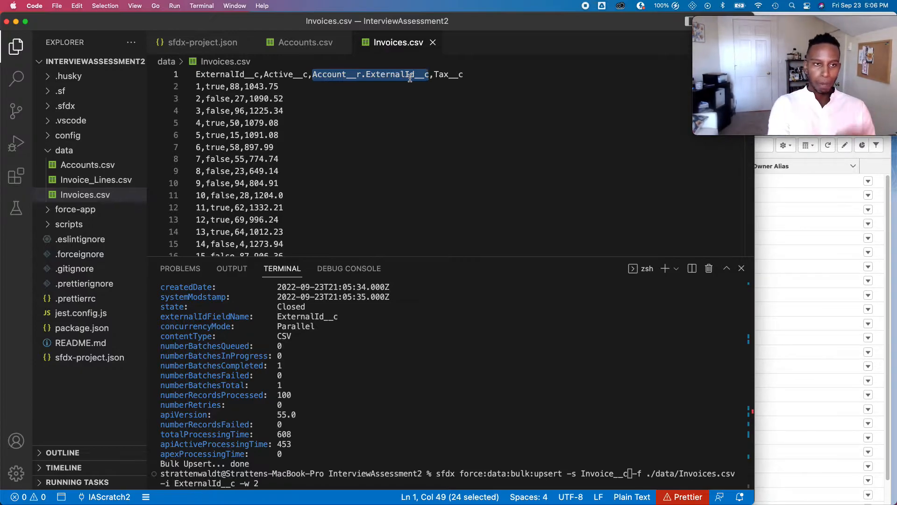
click(402, 145)
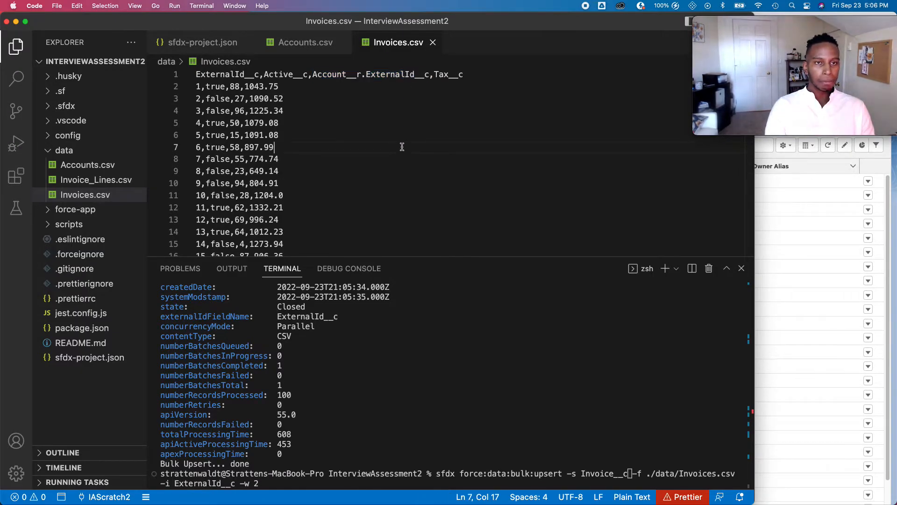
click(401, 474)
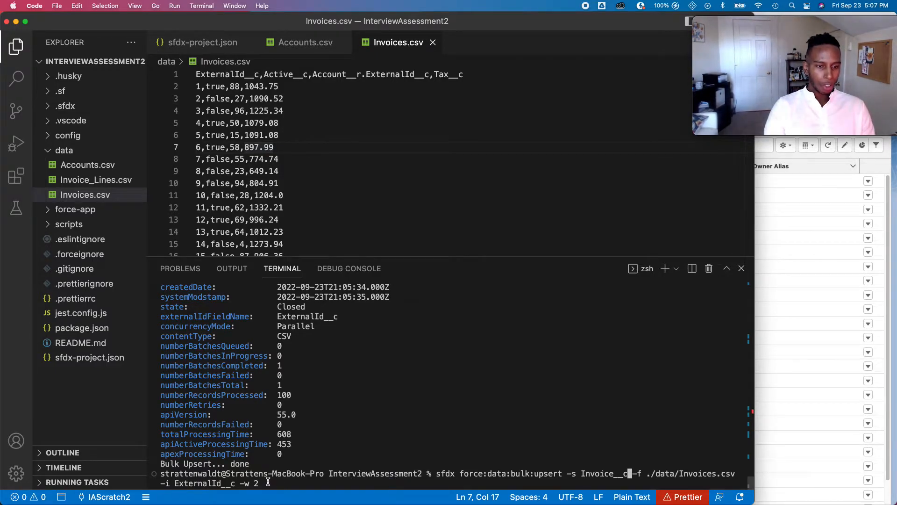
- Correct the object name to Invoice__c, change the wait to -w 5, and run the invoice upsert
key(BackSpace)
key(BackSpace)
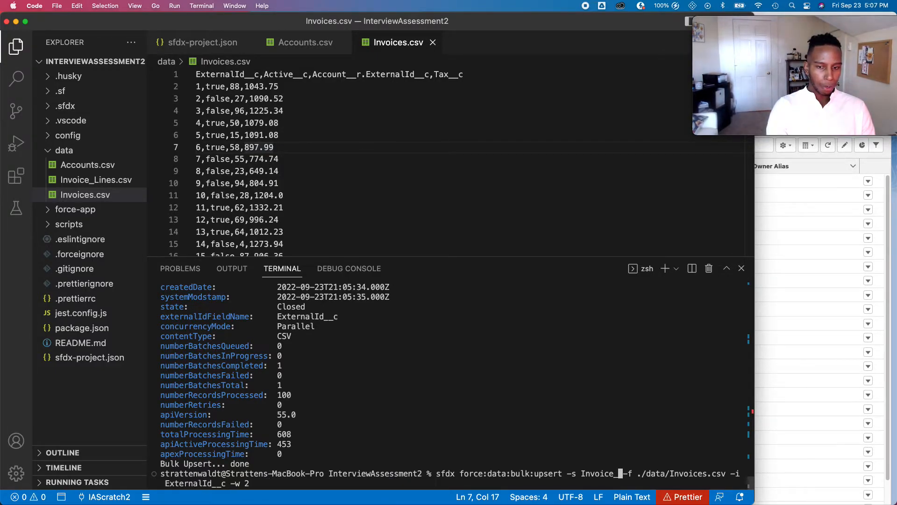
text(_c)
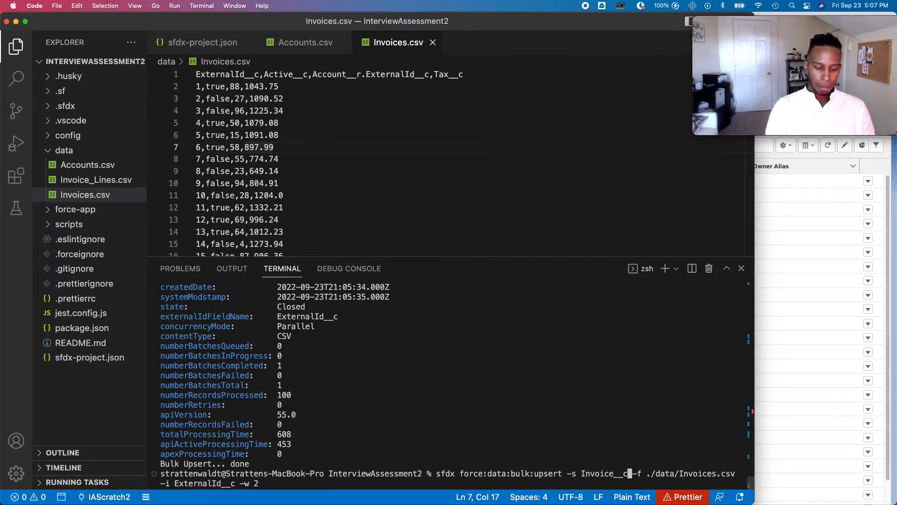
key(End)
key(BackSpace)
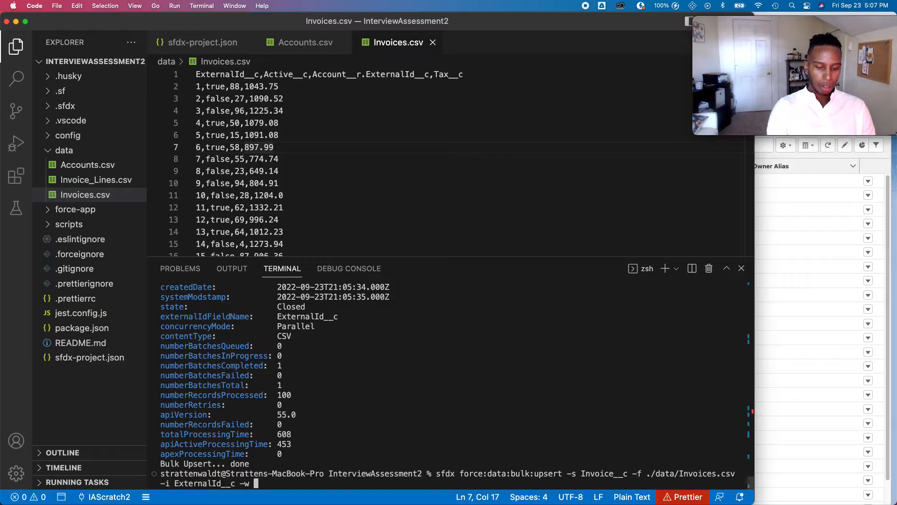
text(5)
key(Return)
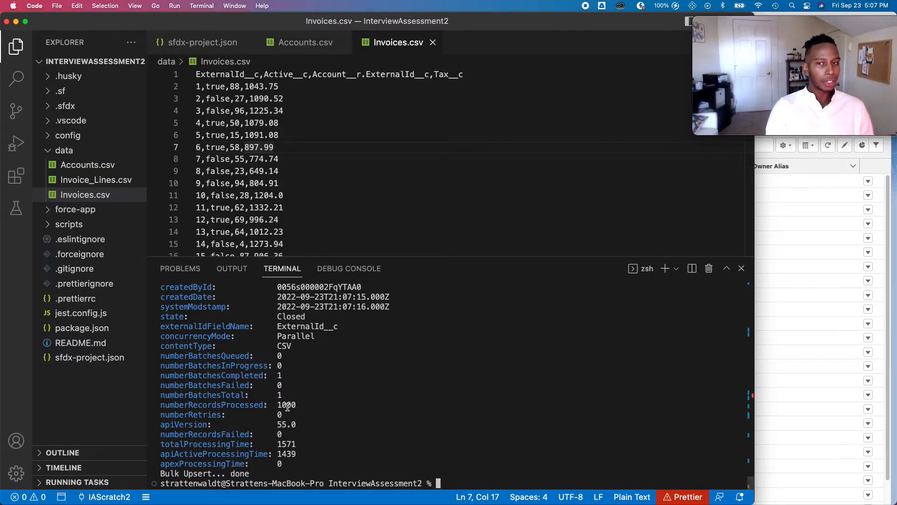
- Look over the Alphazap account record in Salesforce, then go to the Invoices list
click(792, 170)
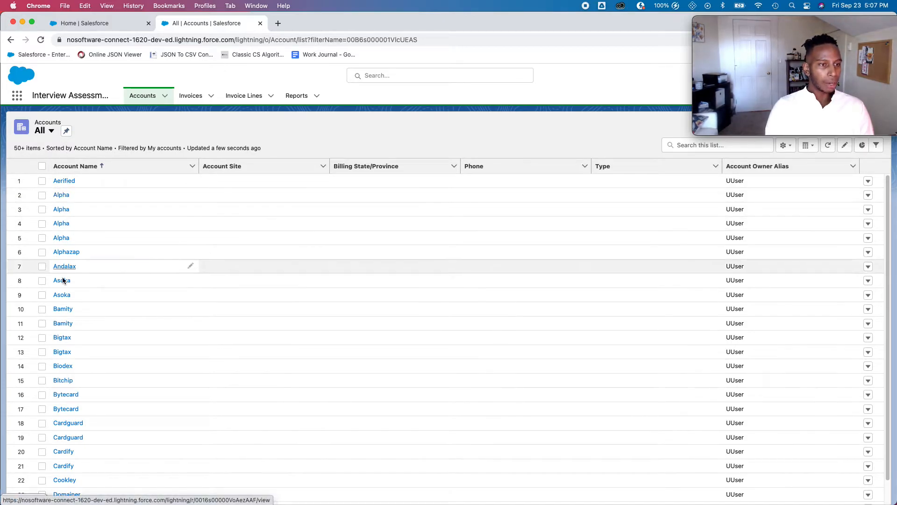
click(67, 253)
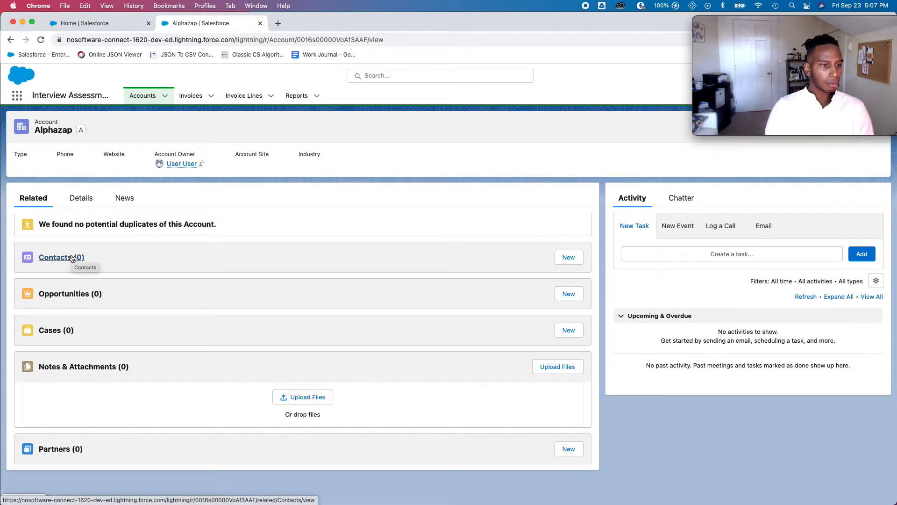
mouse_move(853, 72)
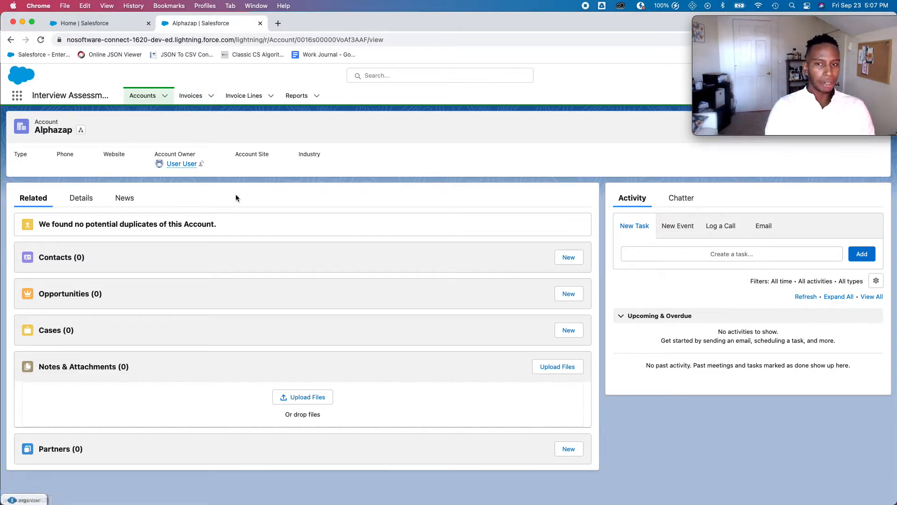
click(197, 96)
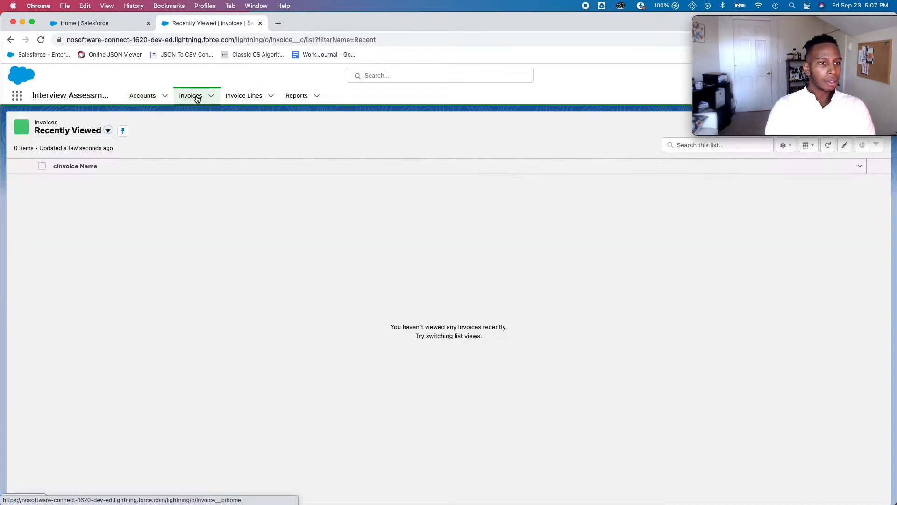
- Switch to the All invoices view, add an Account column right after cInvoice Name, then open Invoice Lines
click(108, 132)
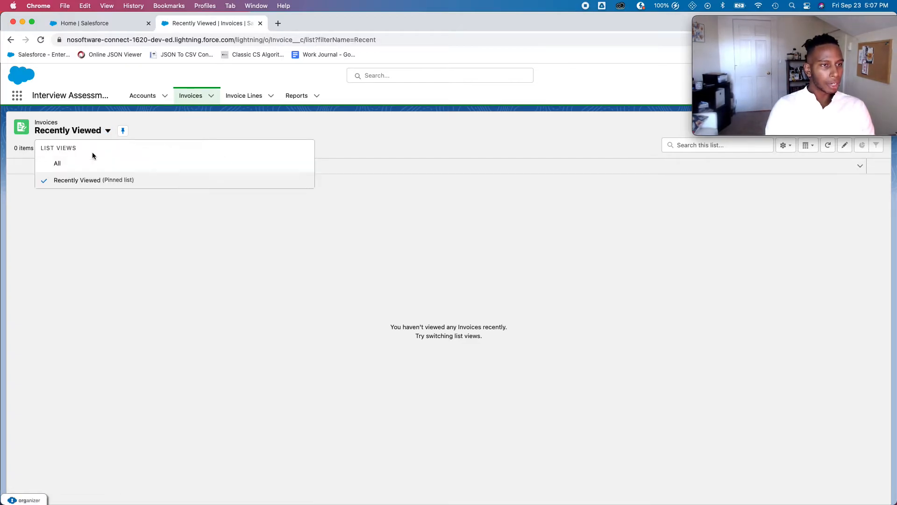
click(86, 162)
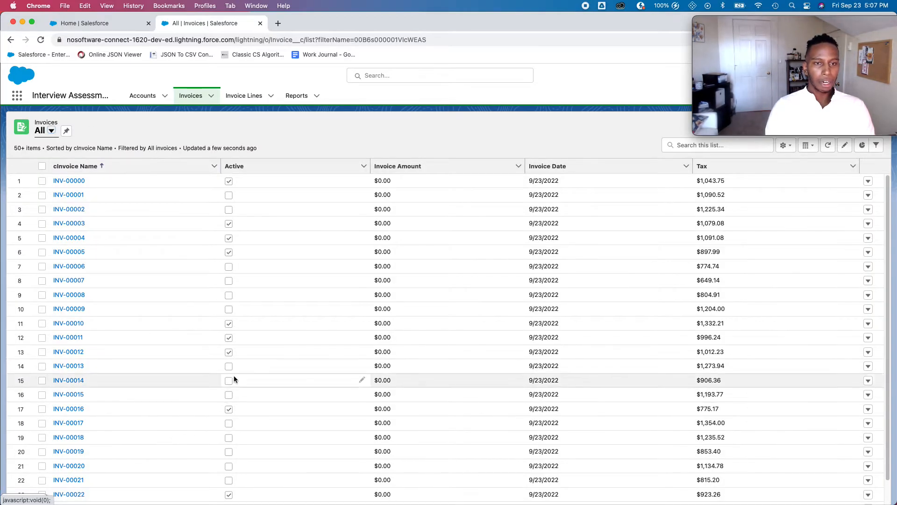
click(789, 147)
click(748, 258)
click(369, 243)
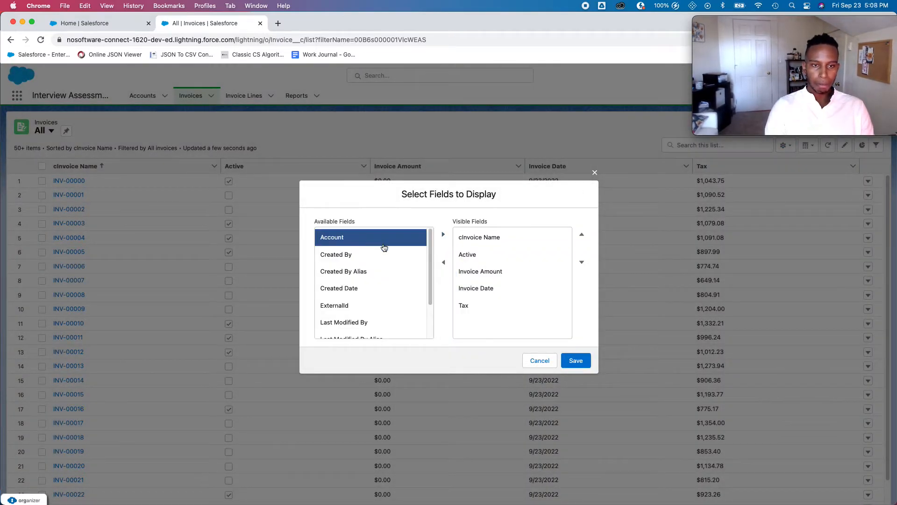
click(443, 234)
click(463, 324)
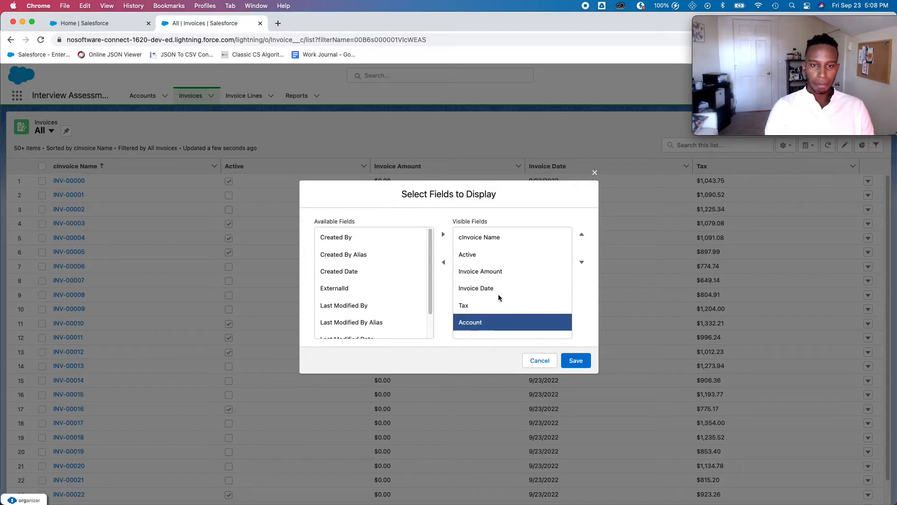
click(582, 235)
click(582, 235)
click(582, 235)
click(581, 235)
click(582, 235)
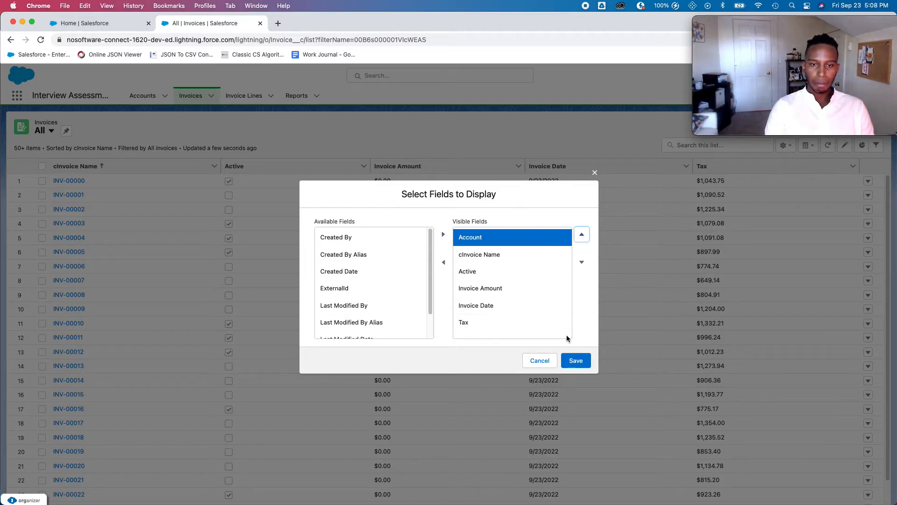
click(581, 262)
click(576, 360)
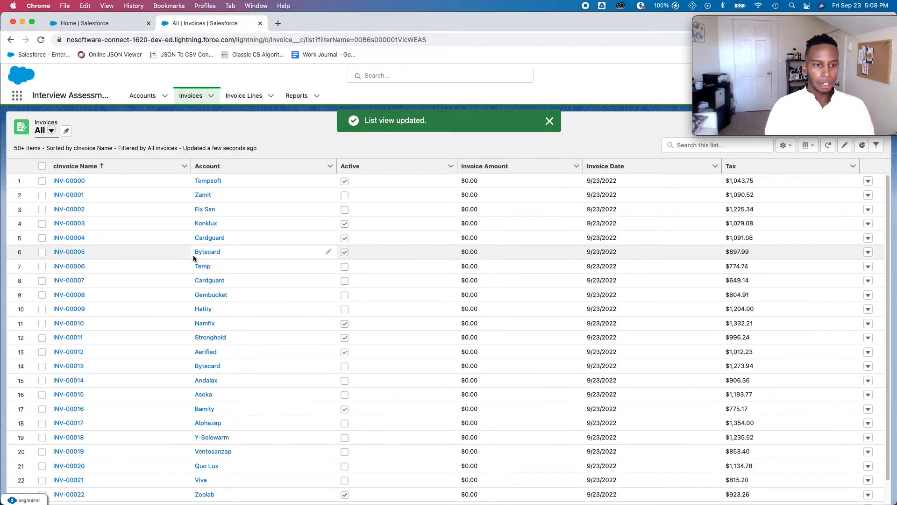
click(234, 96)
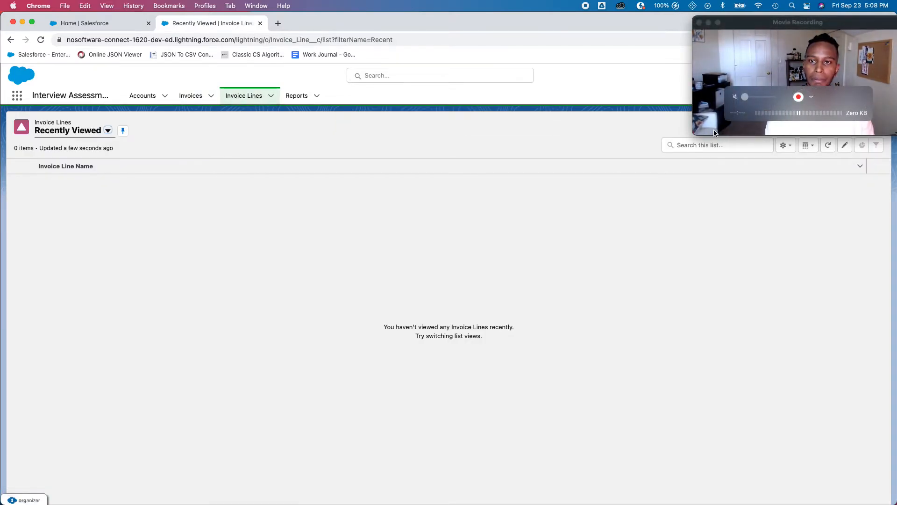
- Start the Data Import Wizard to add new Invoice Lines records
click(692, 133)
drag(692, 134, 659, 100)
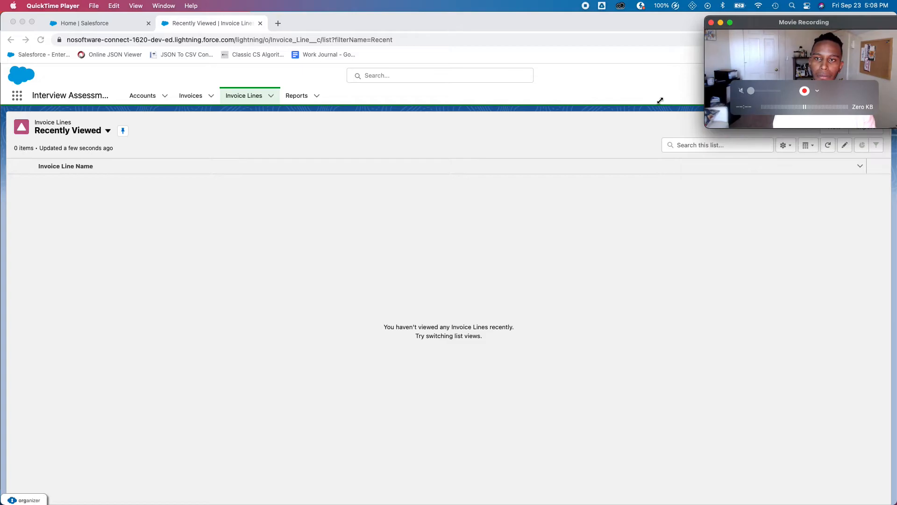
drag(768, 24, 771, 205)
click(869, 132)
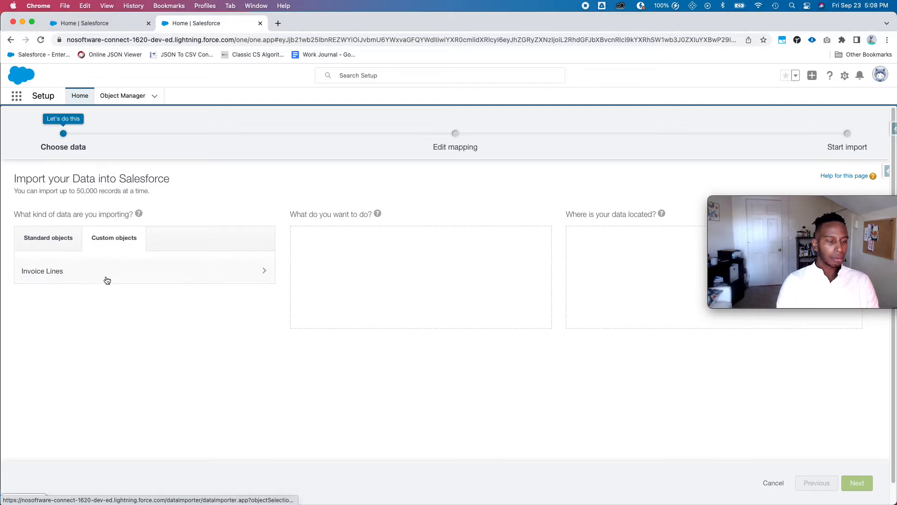
click(107, 279)
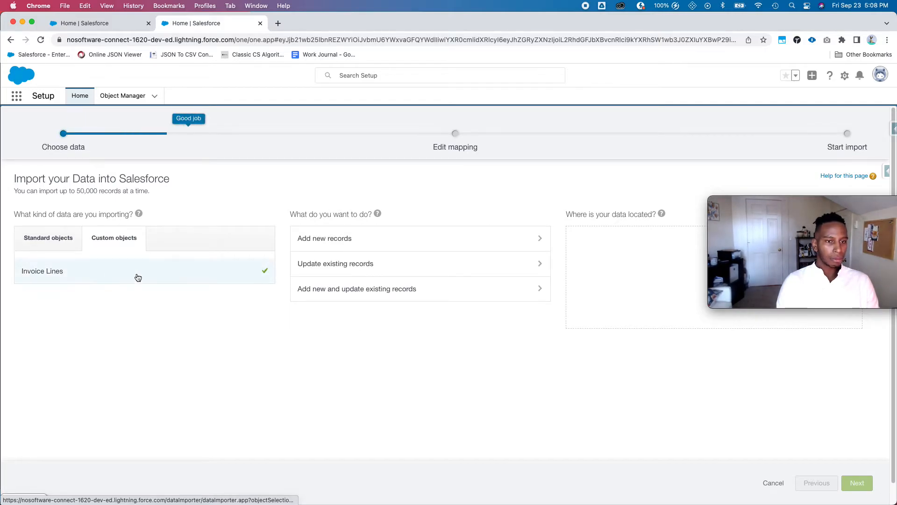
click(429, 240)
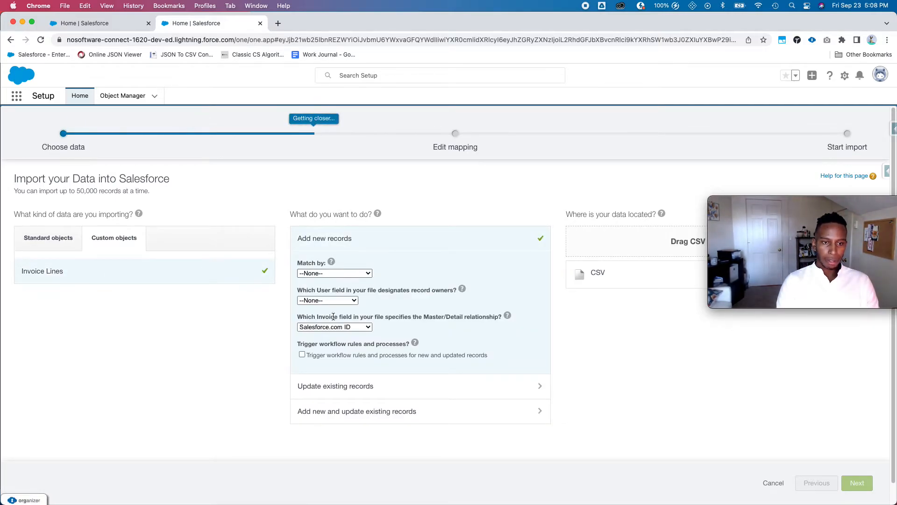
- Match parent invoices by ExternalId (External ID) and enable triggering workflow rules and processes
drag(312, 317, 396, 317)
click(351, 327)
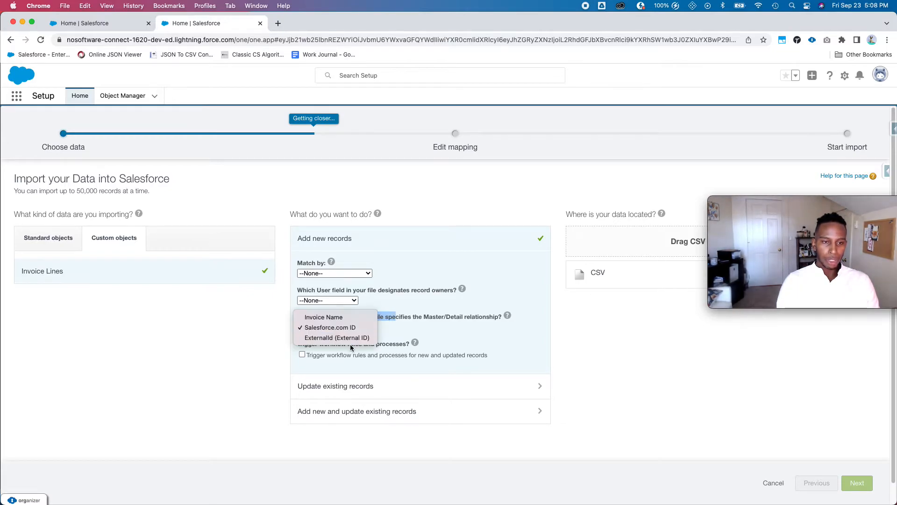
click(351, 340)
click(303, 355)
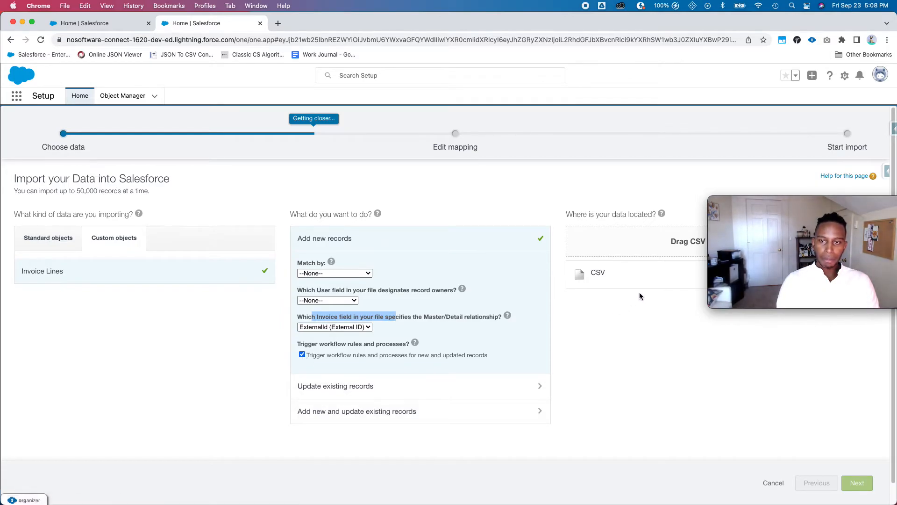
key(ctrl+Up)
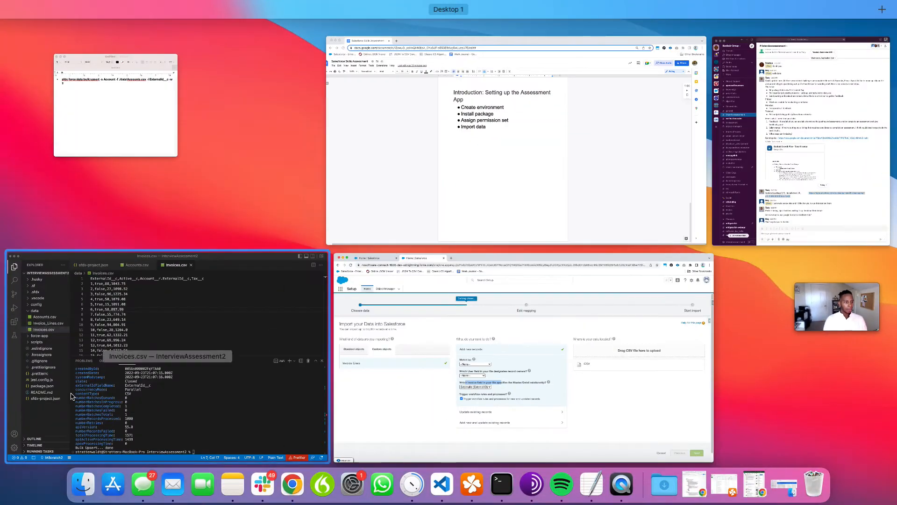
- Reveal Invoice_Lines.csv from the VS Code project in Finder
click(70, 391)
right_click(83, 183)
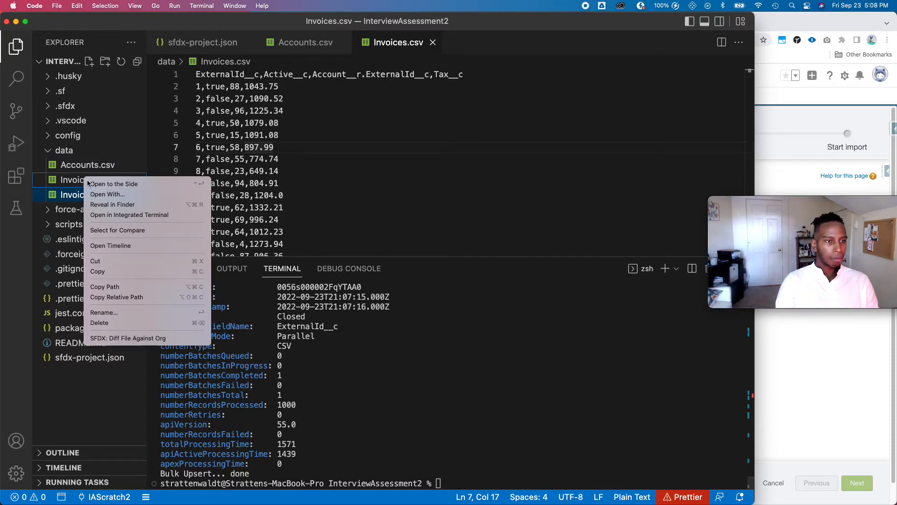
click(130, 204)
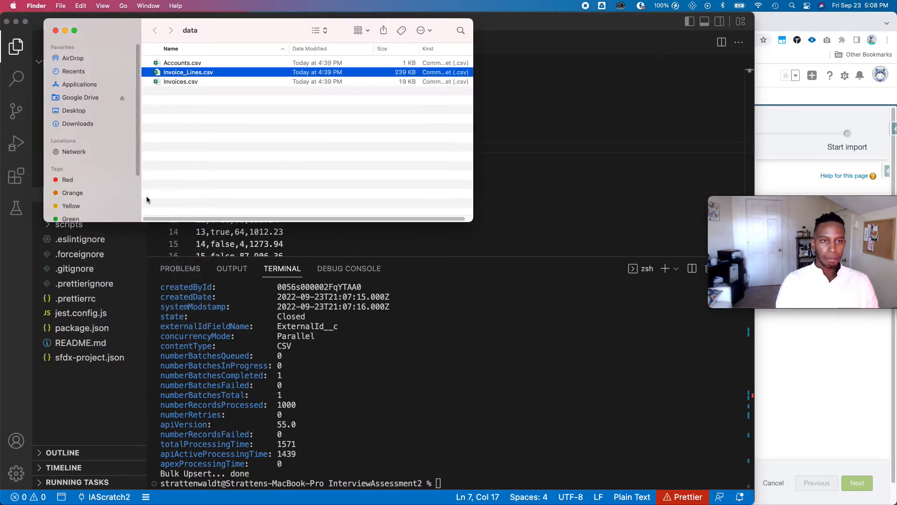
- Drop Invoice_Lines.csv into the import wizard's upload area and continue to field mapping
drag(839, 163, 226, 76)
key(ctrl+Up)
click(601, 372)
key(ctrl+Up)
click(198, 102)
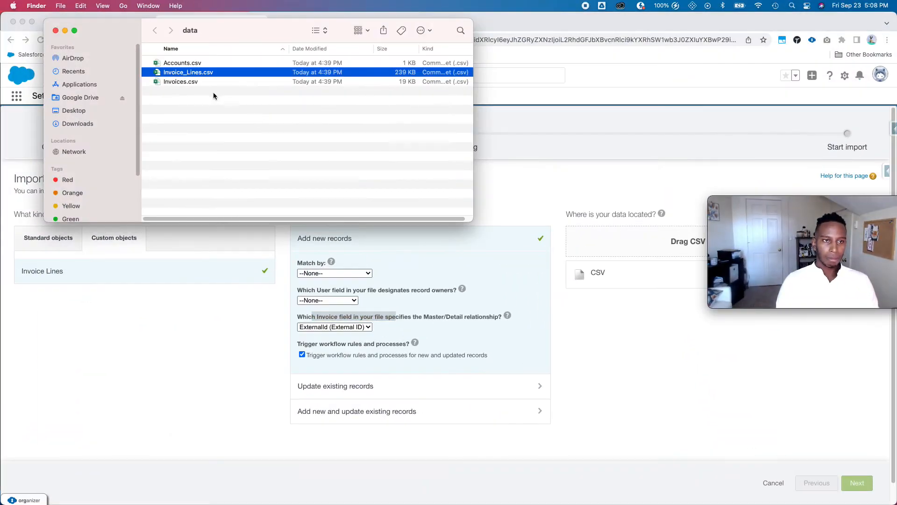
drag(192, 74, 671, 254)
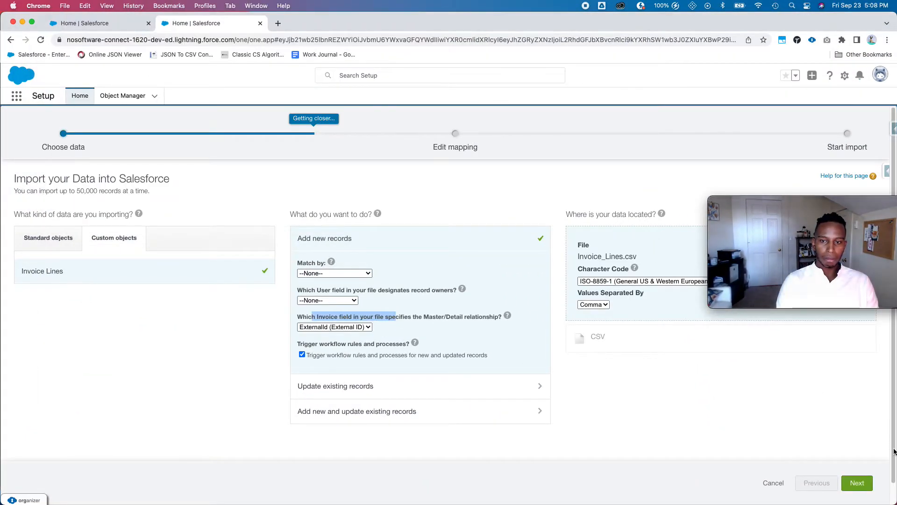
click(858, 487)
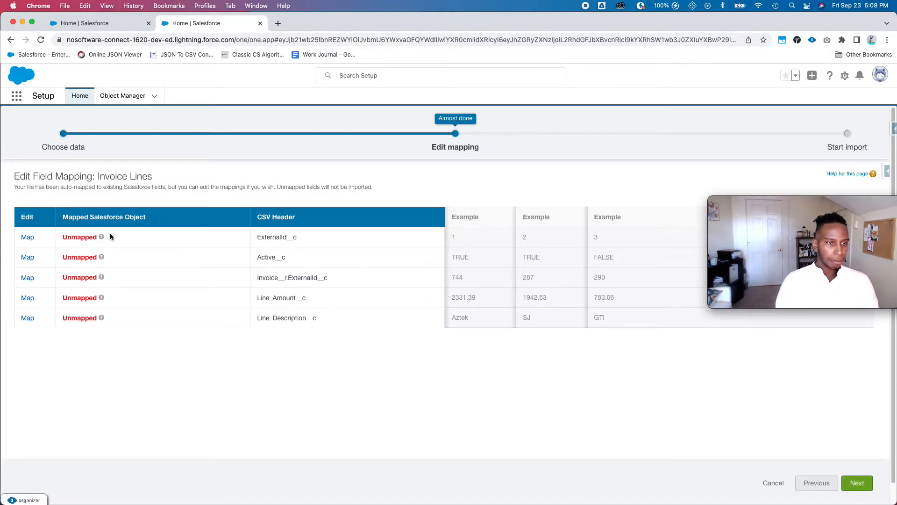
- Map the ExternalId__c and Active__c columns to the ExternalId and Active fields
click(27, 239)
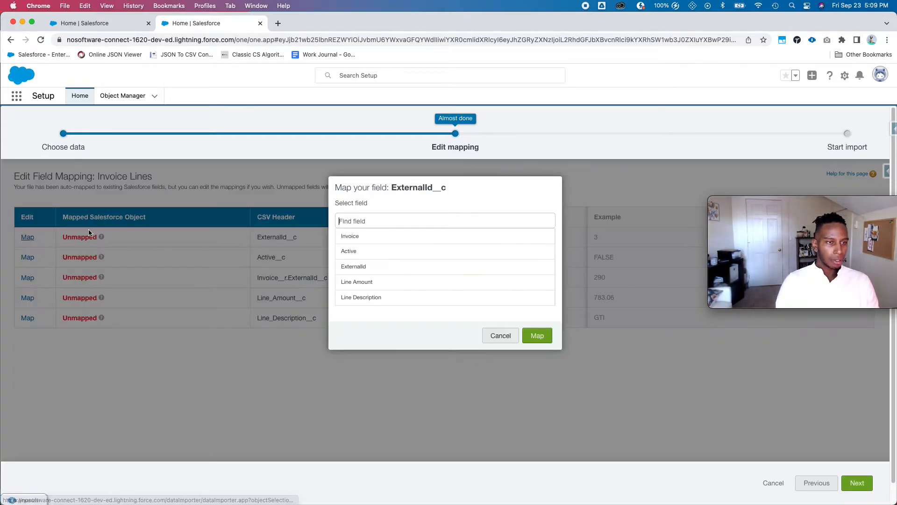
click(399, 269)
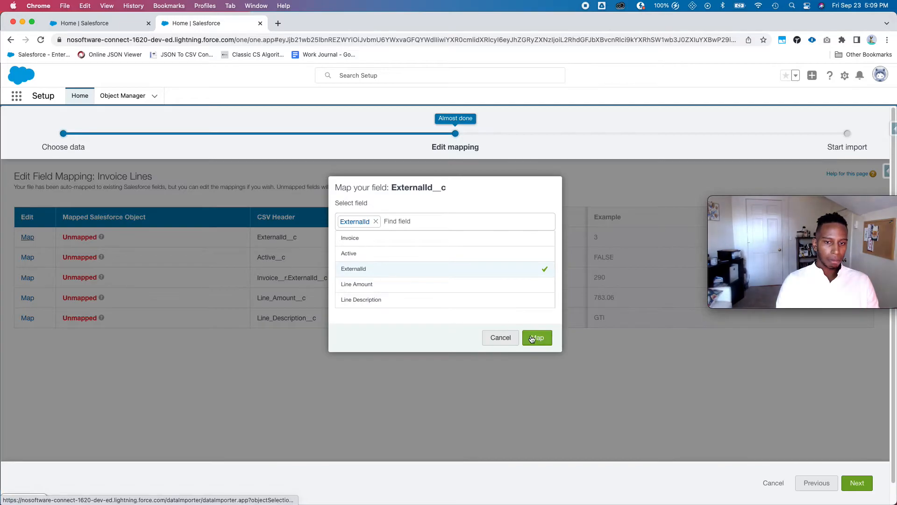
click(532, 339)
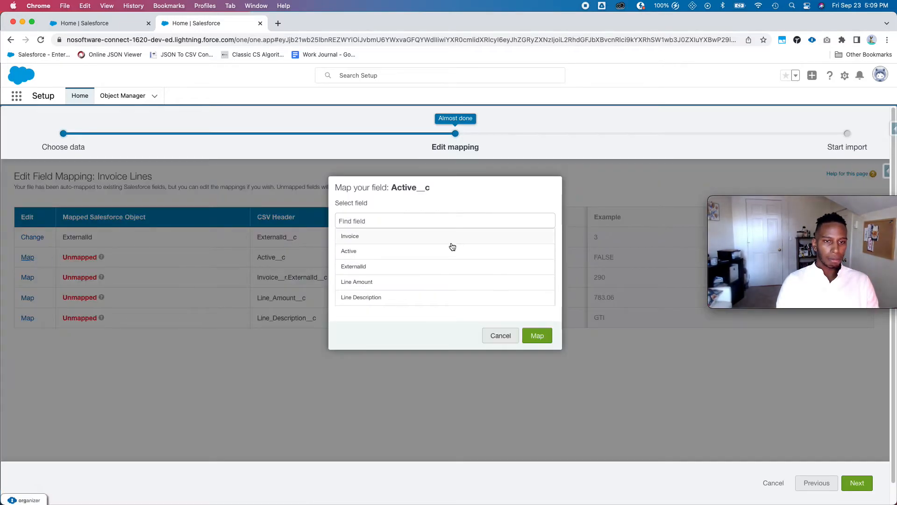
click(427, 255)
click(536, 337)
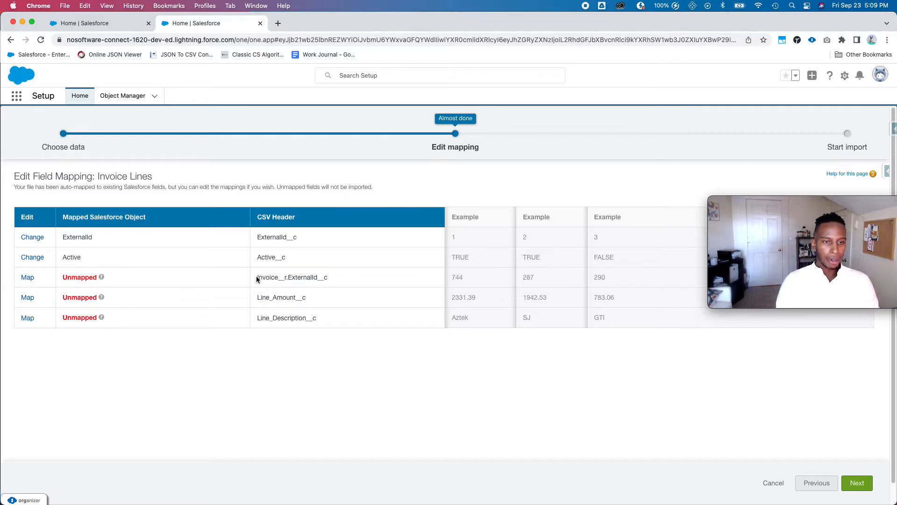
- Map the Invoice, Line Amount and Line Description columns, then continue to the import review
drag(257, 277, 276, 277)
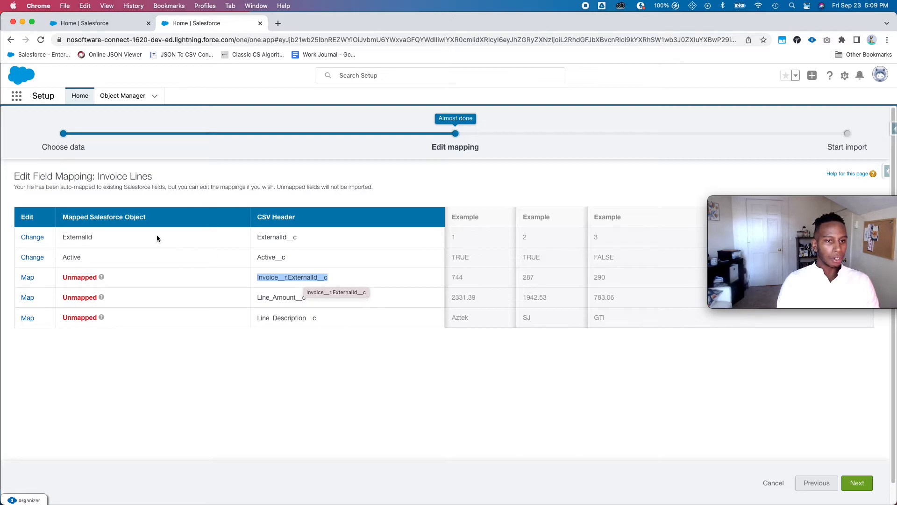
click(27, 279)
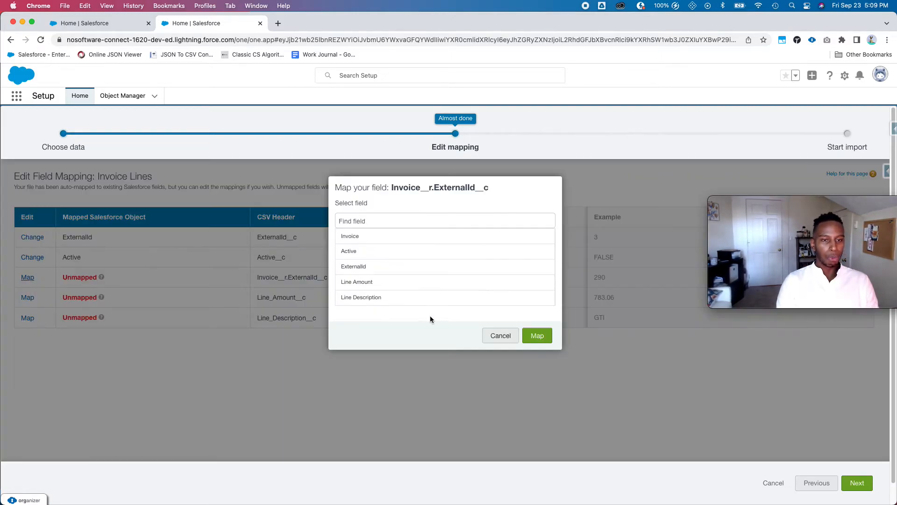
scroll(393, 286, down, 1)
click(367, 236)
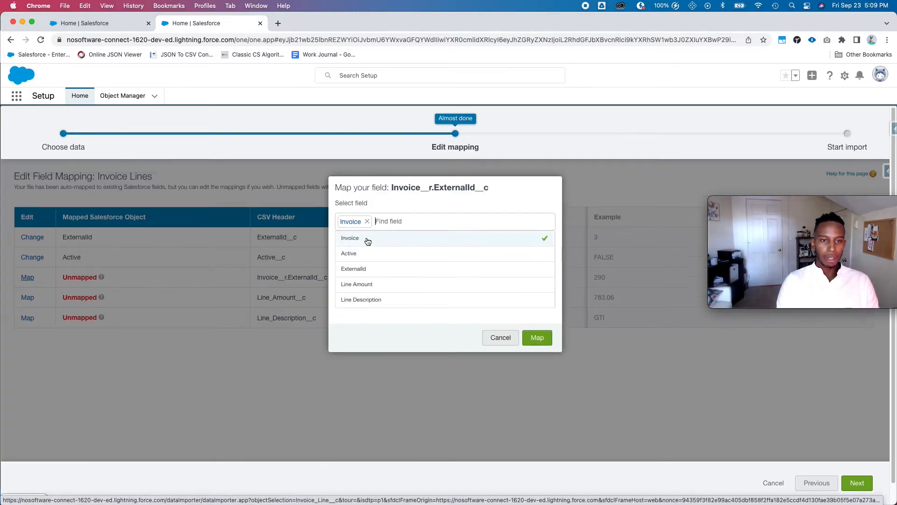
click(545, 343)
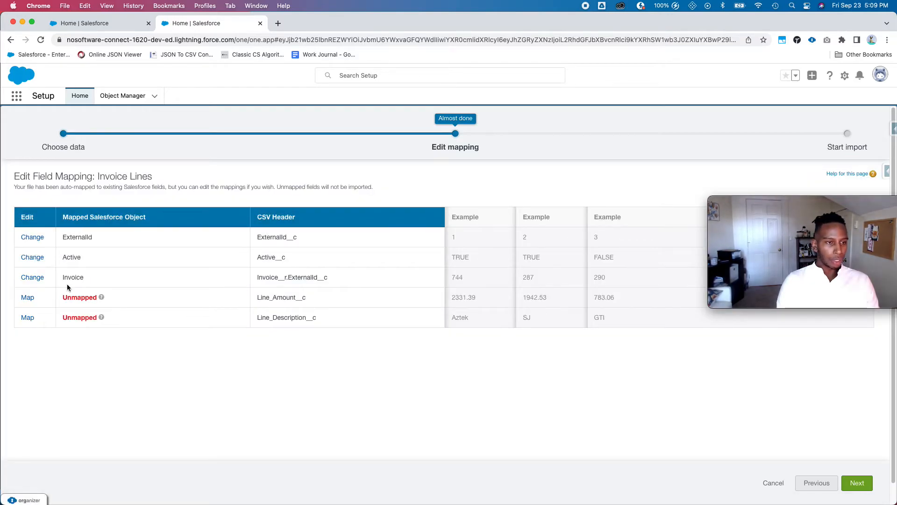
click(28, 297)
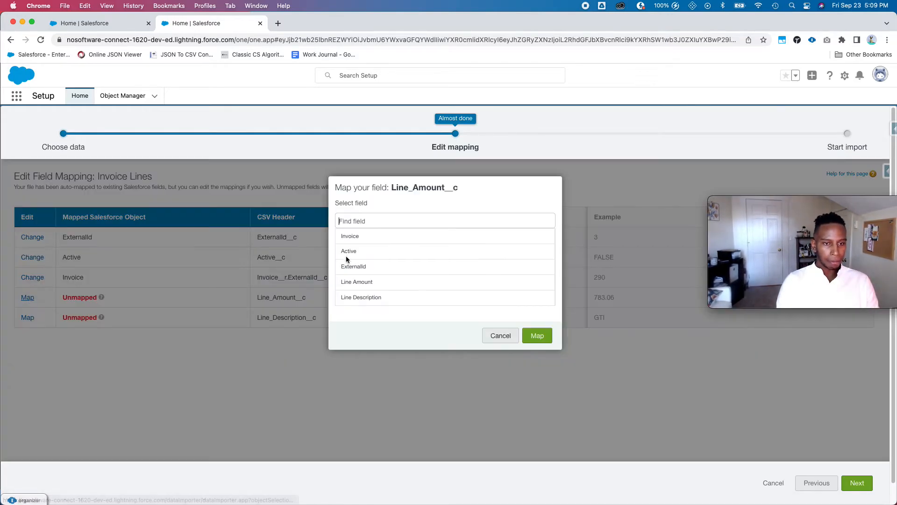
click(351, 284)
click(536, 338)
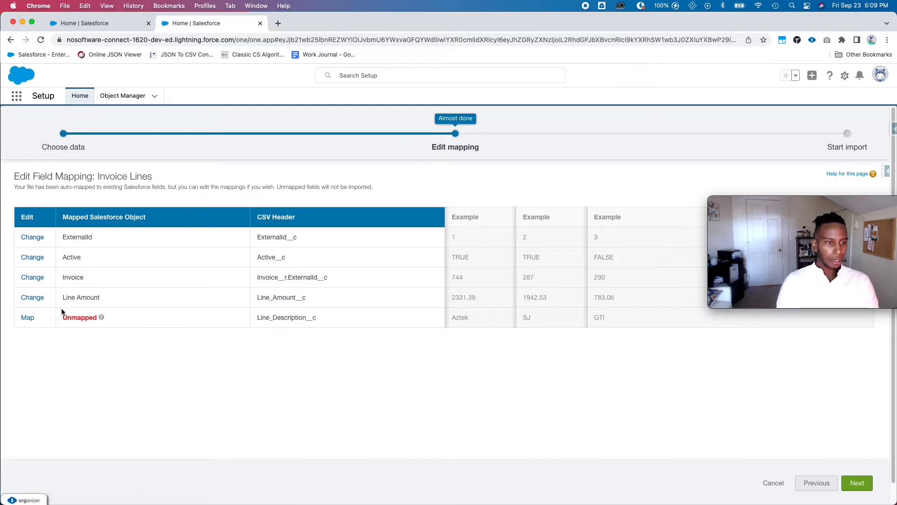
click(28, 318)
click(421, 297)
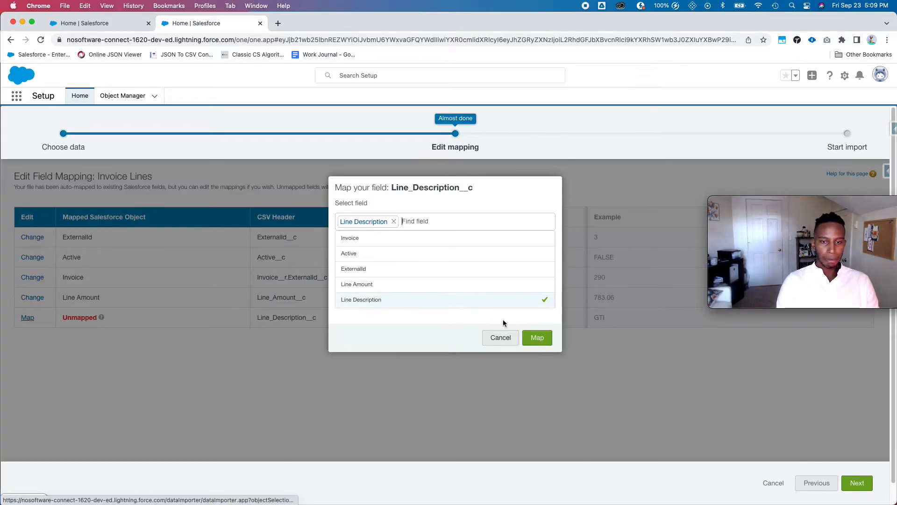
click(537, 337)
click(858, 483)
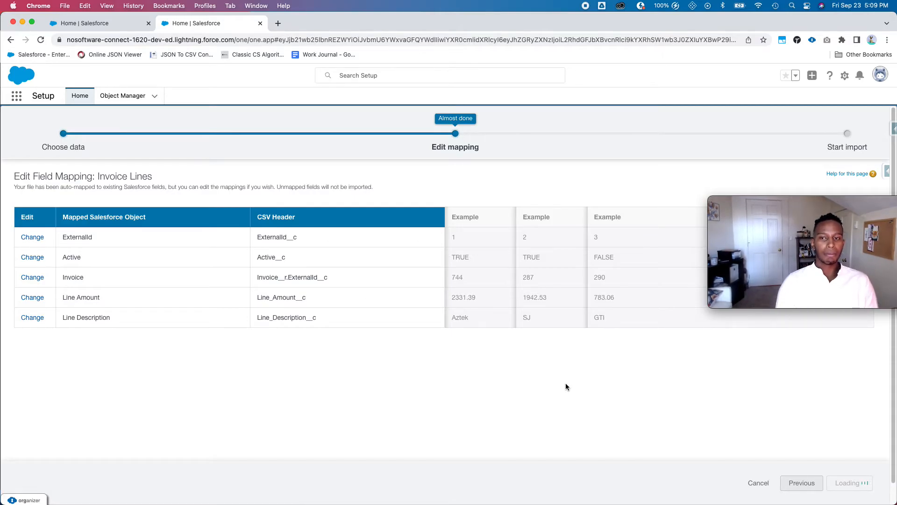
drag(853, 203, 845, 28)
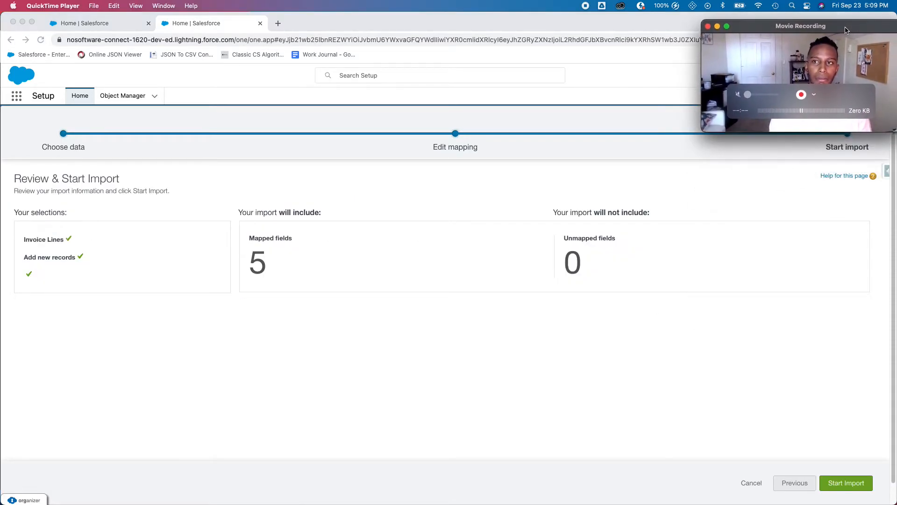
- Start the Invoice Lines import, reload until 8,007 records are processed (7 failed), then return to Setup Home
click(832, 488)
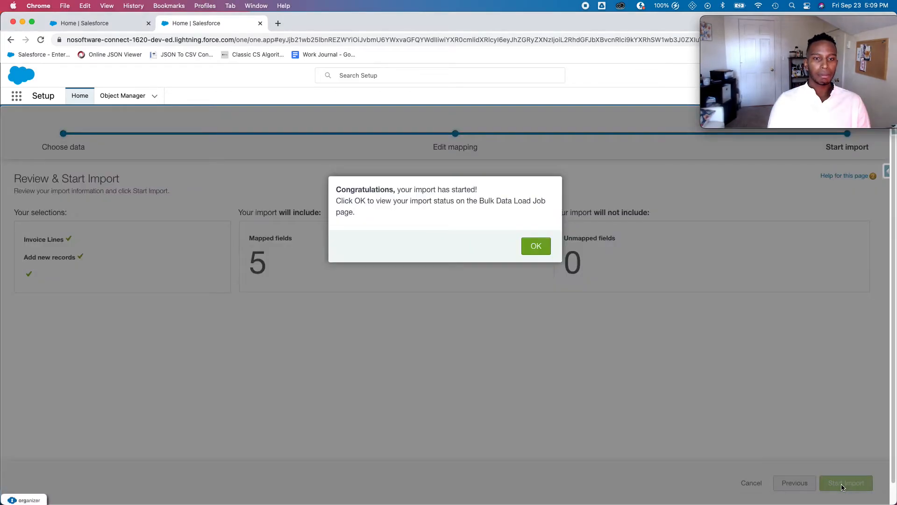
click(543, 252)
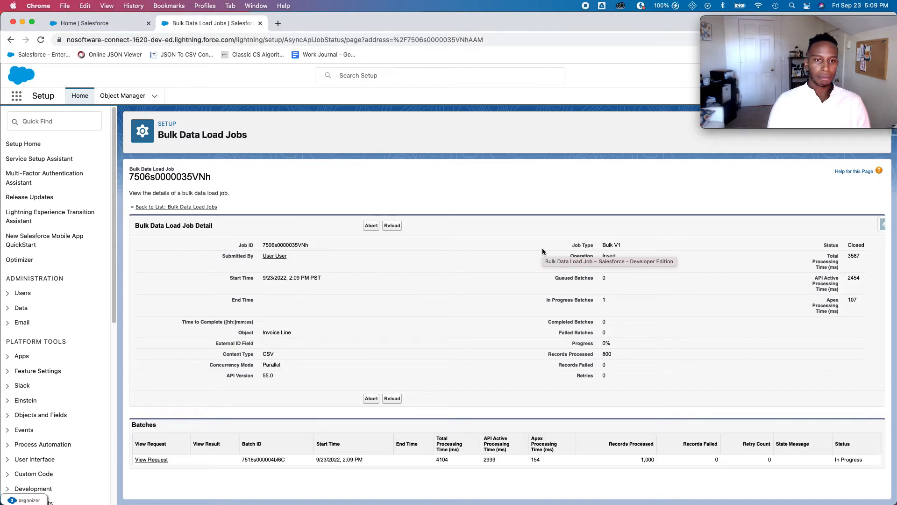
click(397, 226)
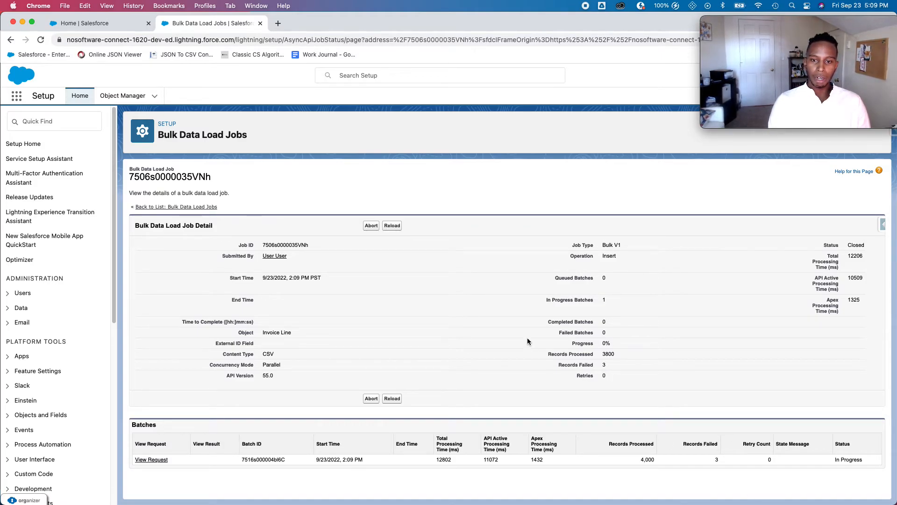
click(393, 226)
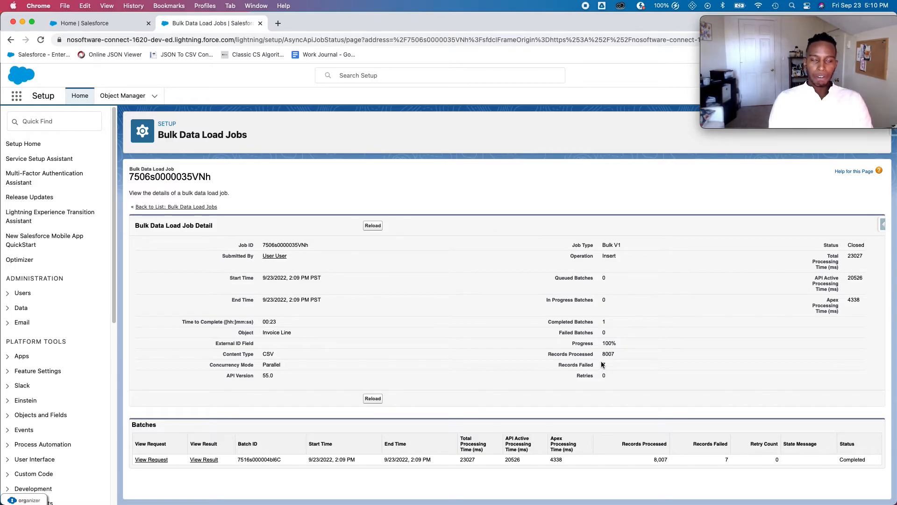
click(84, 23)
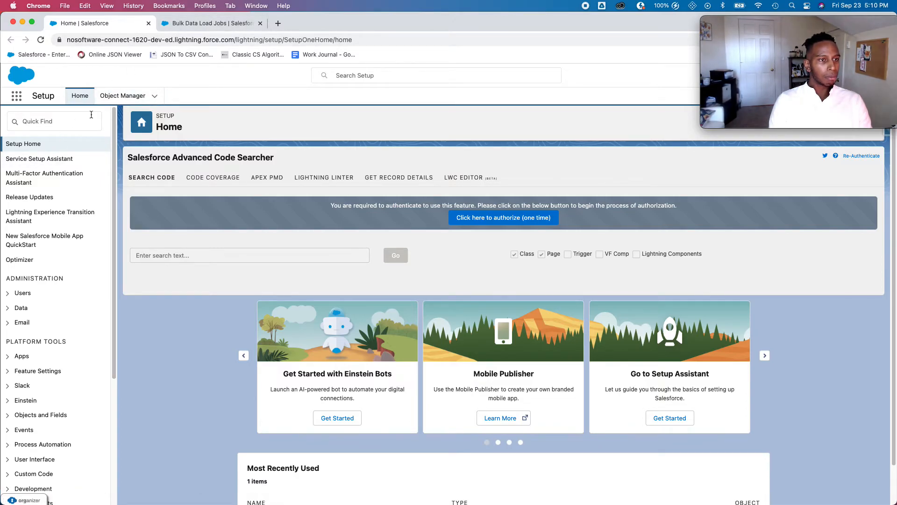
- Open the Account object's Account Layout for editing in Object Manager
click(126, 95)
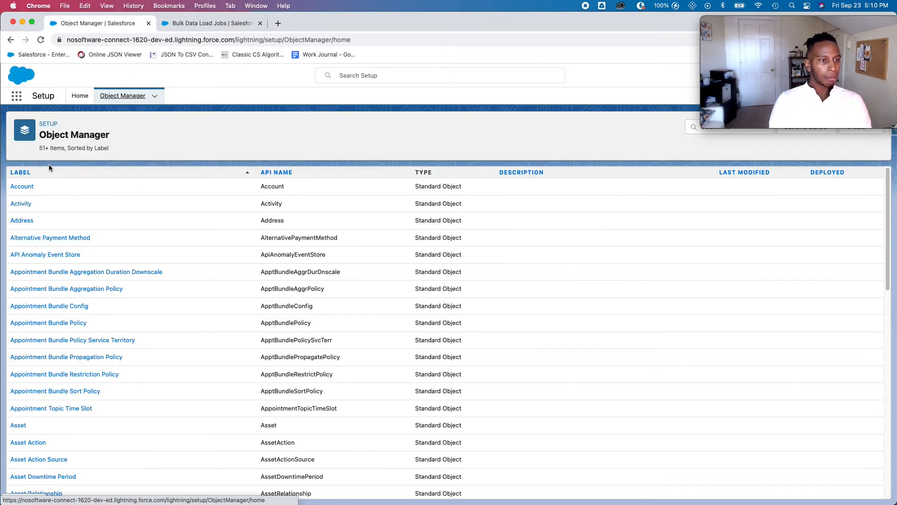
click(23, 182)
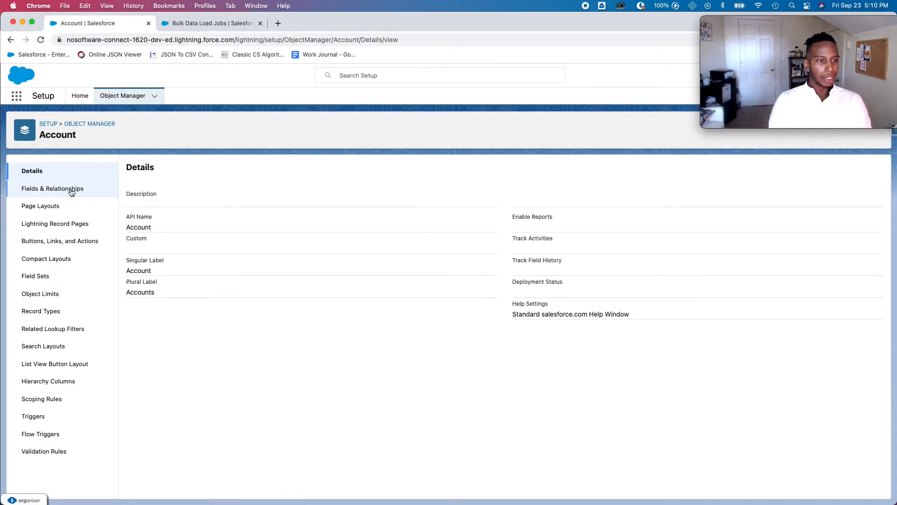
click(62, 204)
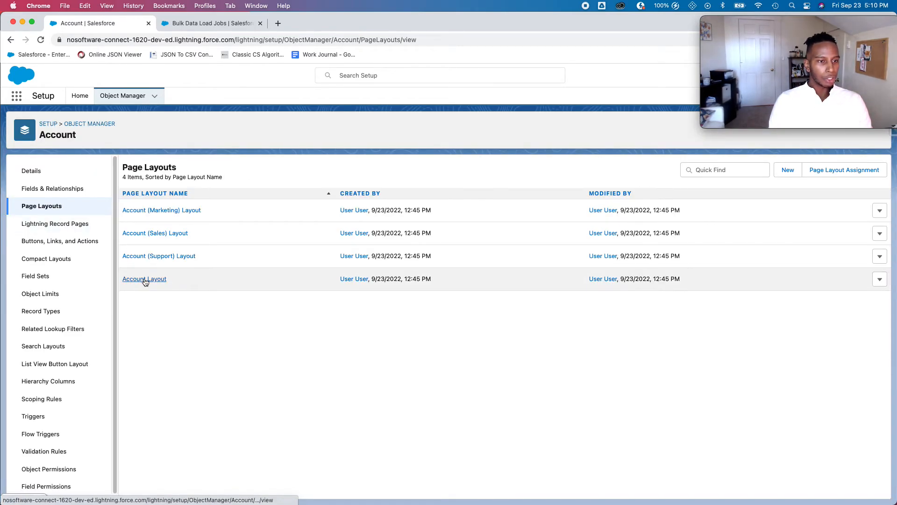
click(144, 279)
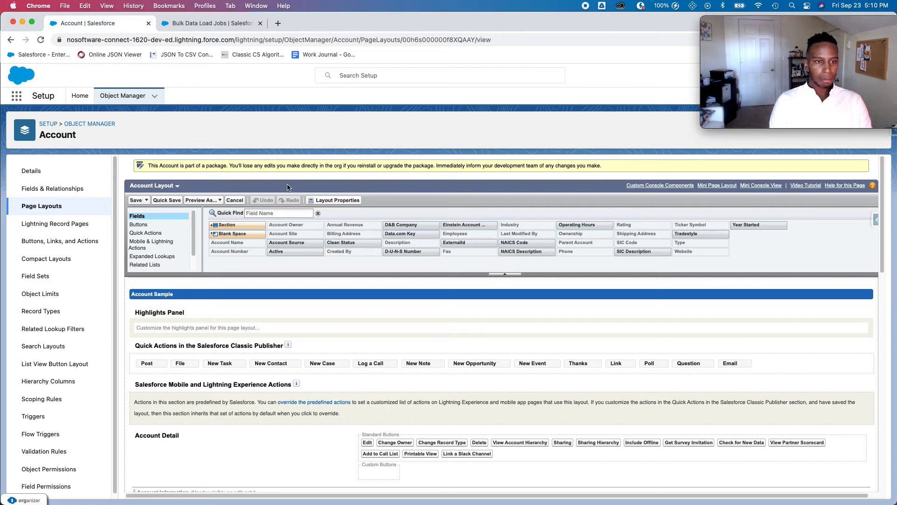
- Add the Invoices related list to the layout, removing the duplicate, and open its column properties
scroll(250, 326, down, 3)
scroll(251, 327, down, 8)
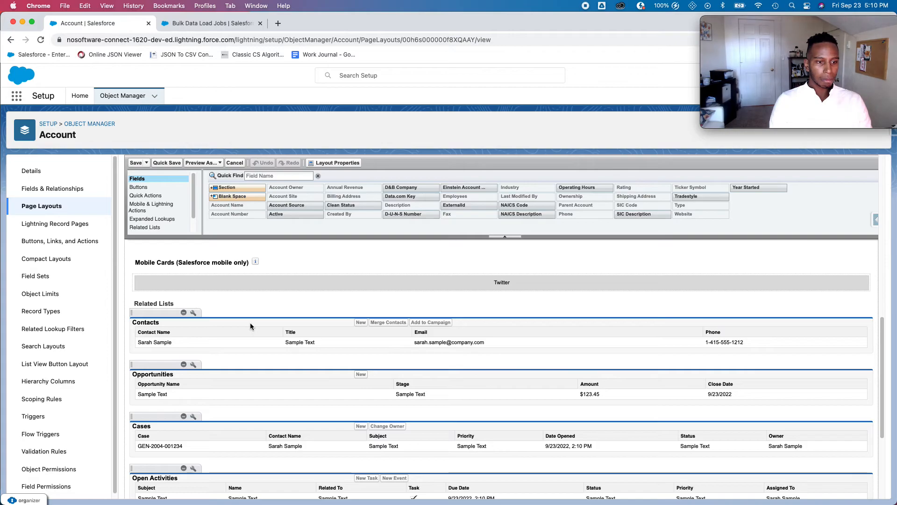
click(148, 227)
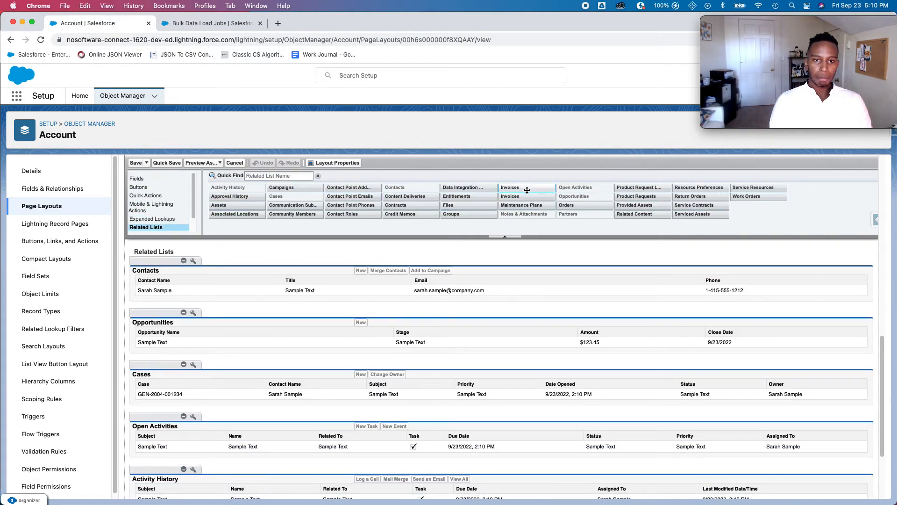
drag(527, 190, 256, 259)
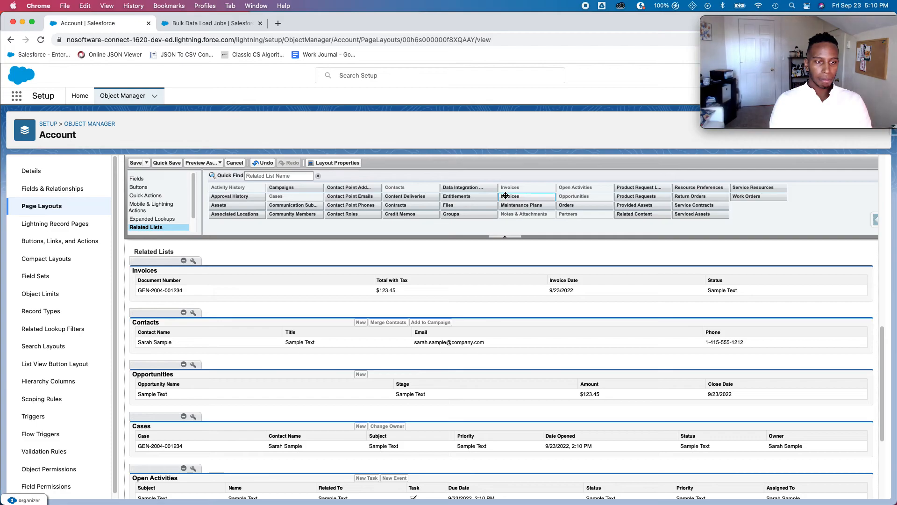
drag(516, 197, 379, 259)
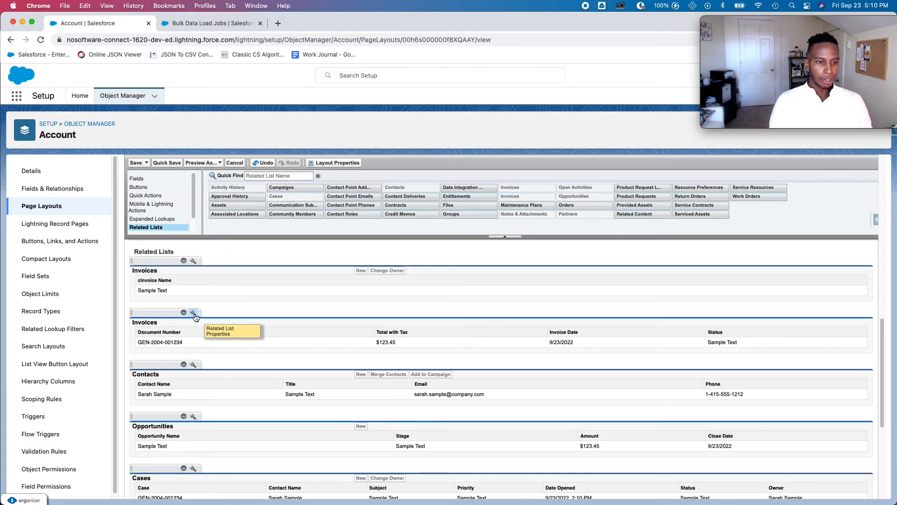
drag(196, 320, 405, 192)
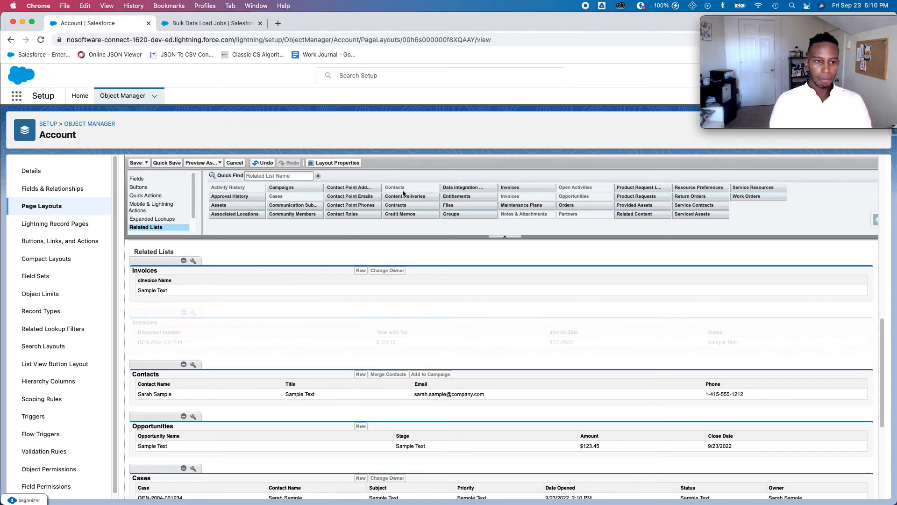
click(193, 260)
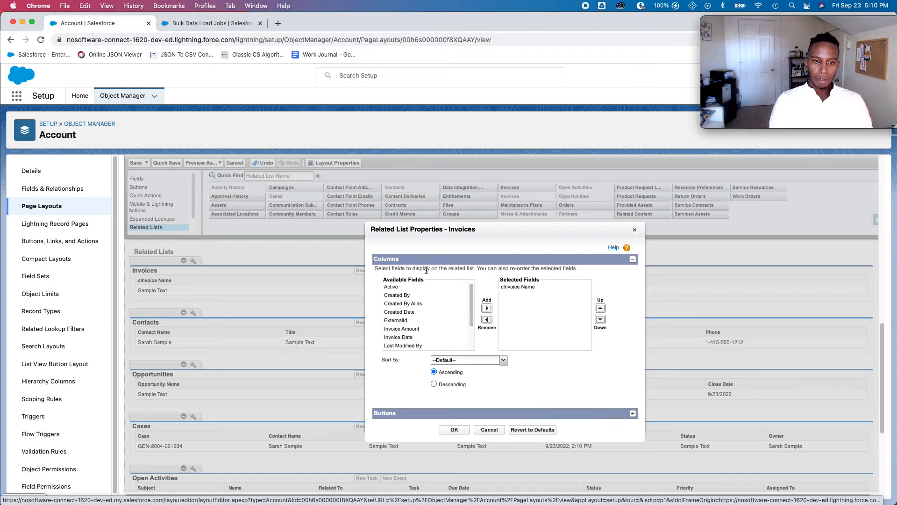
- Give the Invoices list Active, Invoice Date, Invoice Amount and Tax columns; save, overwriting user customizations
click(424, 294)
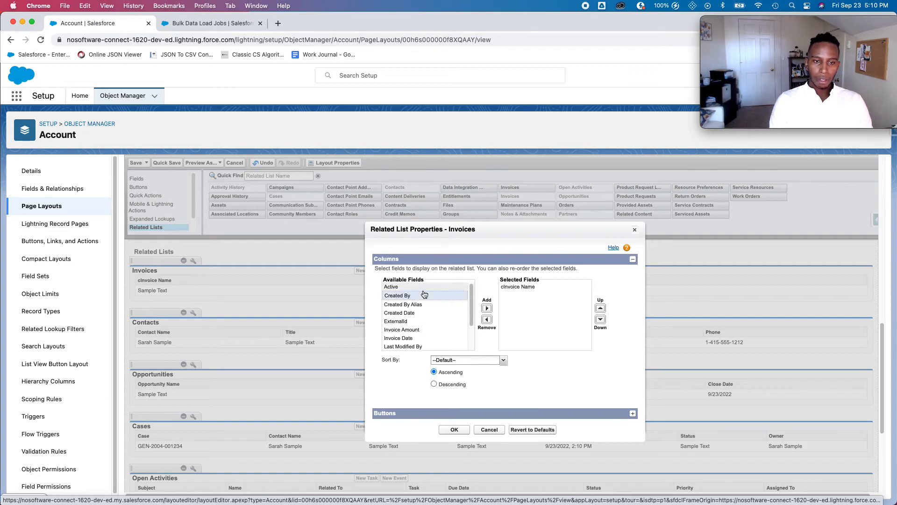
click(486, 309)
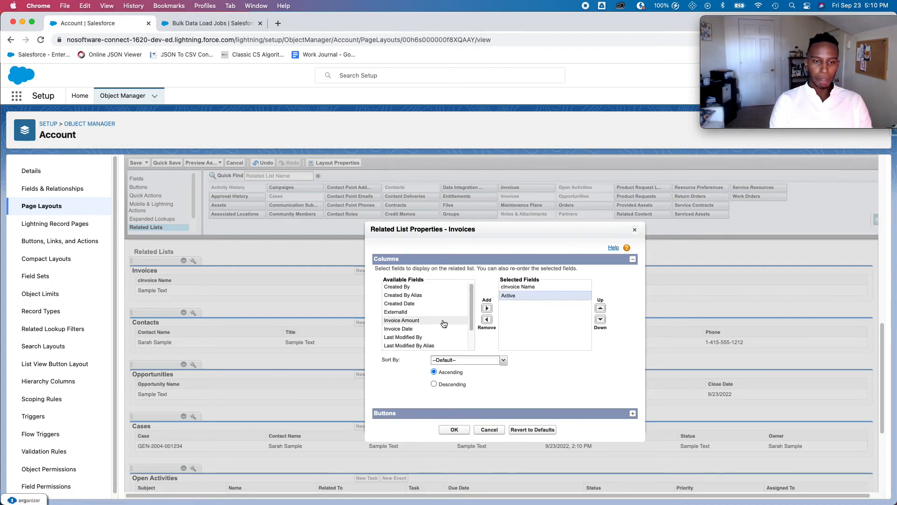
click(486, 308)
scroll(428, 334, down, 1)
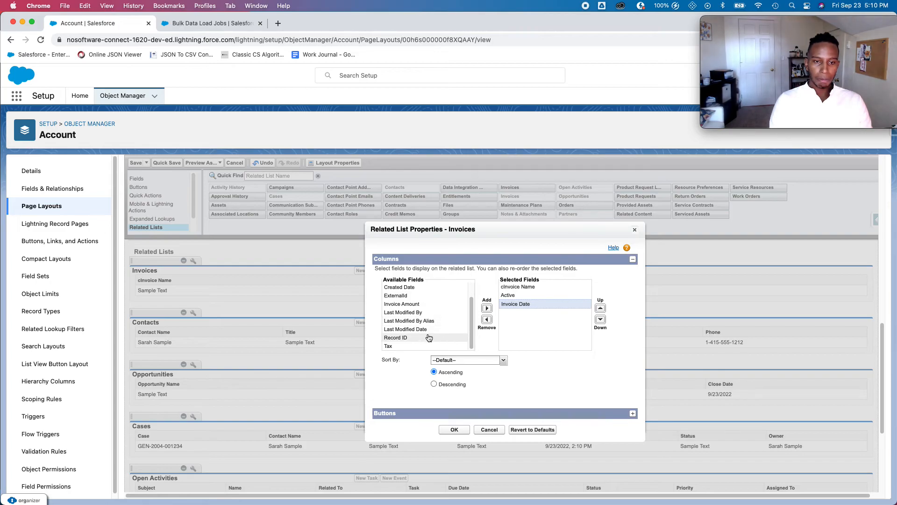
click(487, 308)
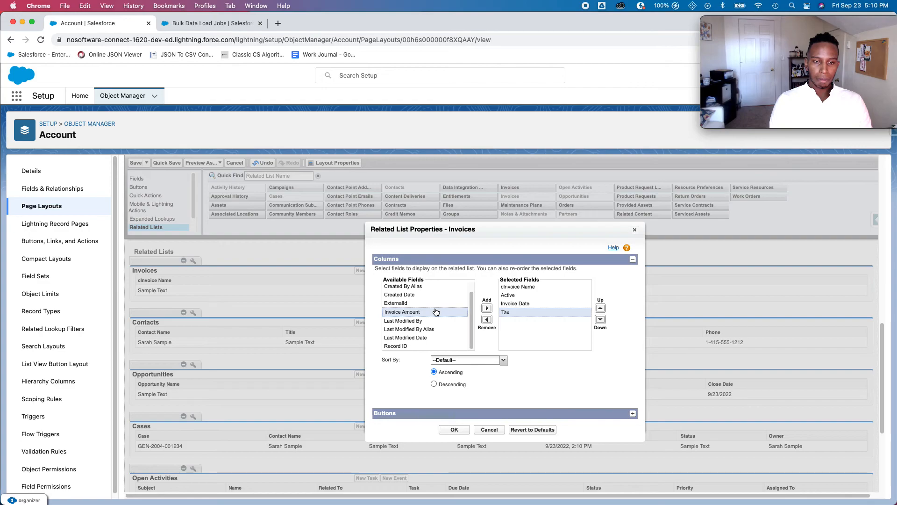
click(487, 309)
click(601, 308)
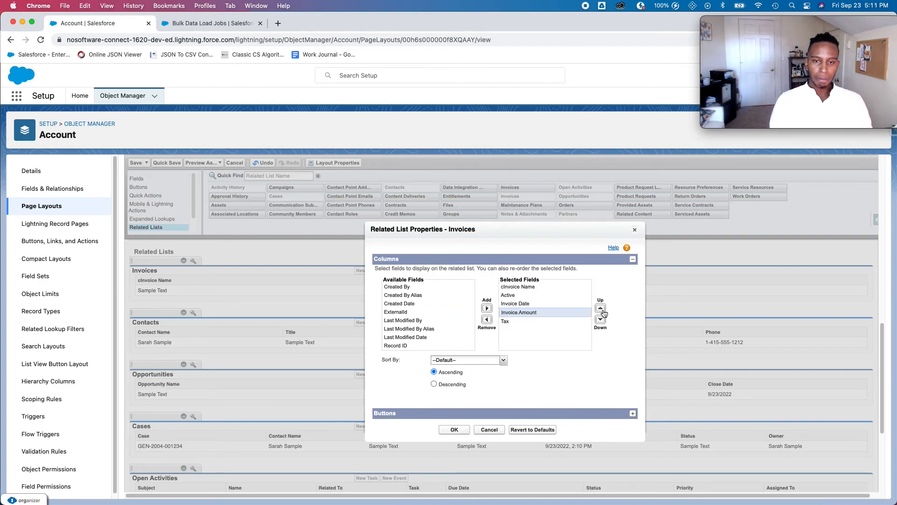
click(454, 430)
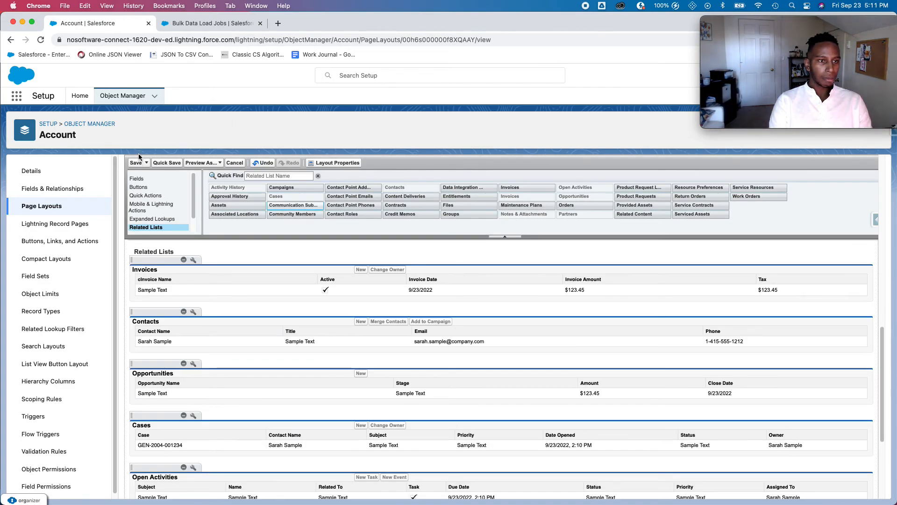
click(141, 163)
click(462, 358)
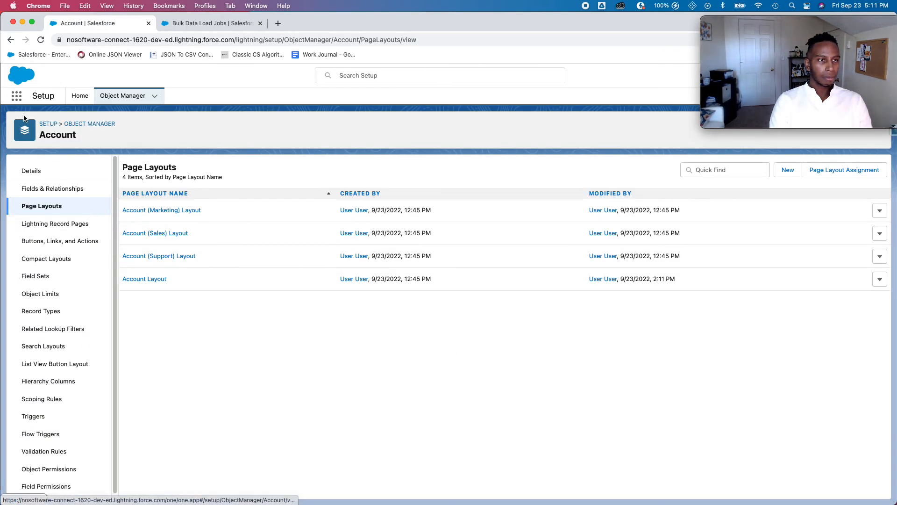
- From Setup home, switch to the Interview Assessment app via the App Launcher
click(80, 95)
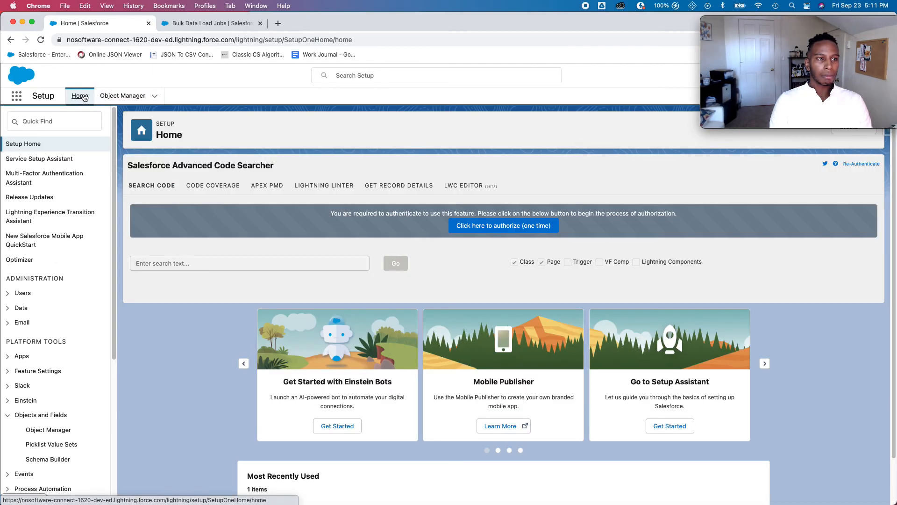
click(18, 98)
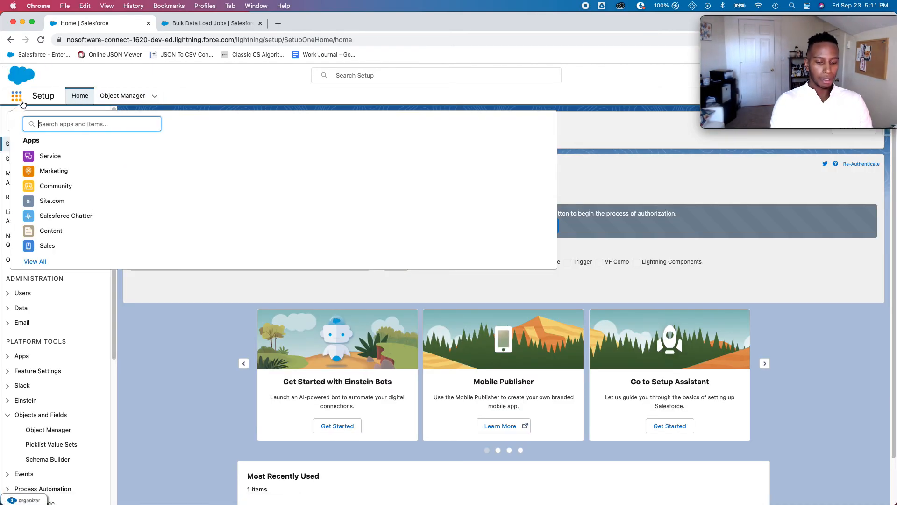
text(in)
click(70, 171)
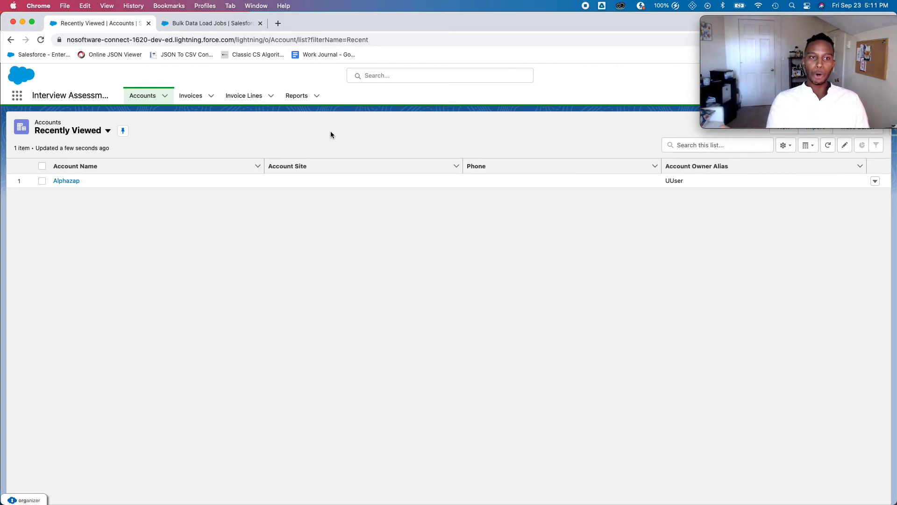
- Open the 'Total Amount from Invoices by Account' report from All Reports
click(297, 96)
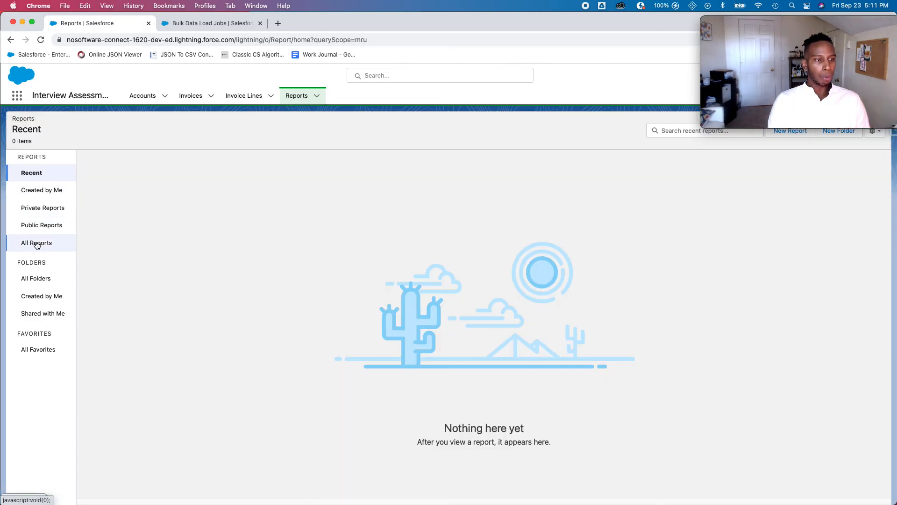
click(37, 244)
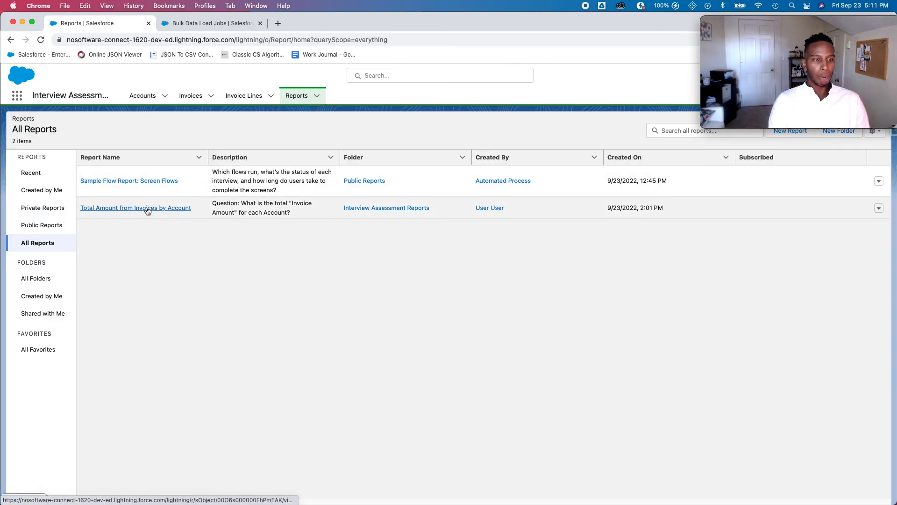
click(147, 208)
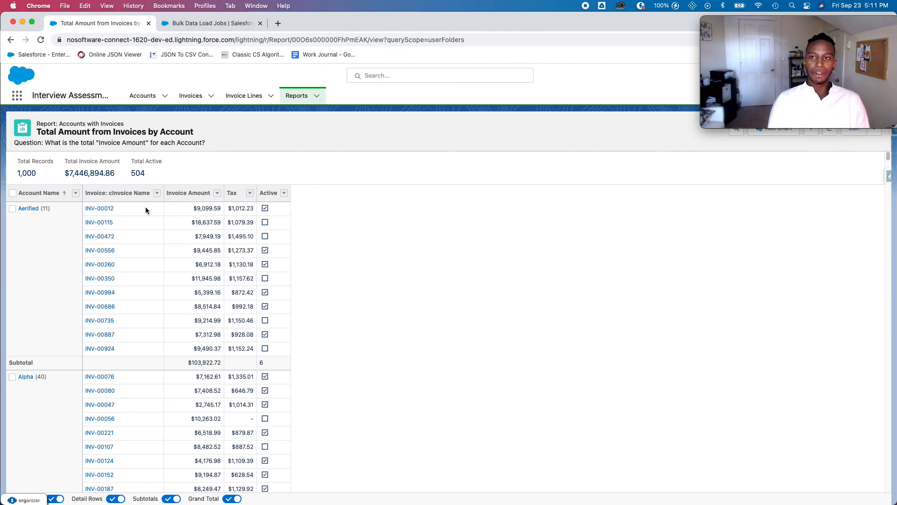
- Bring the recording window back to the front from the all-windows view
mouse_move(857, 108)
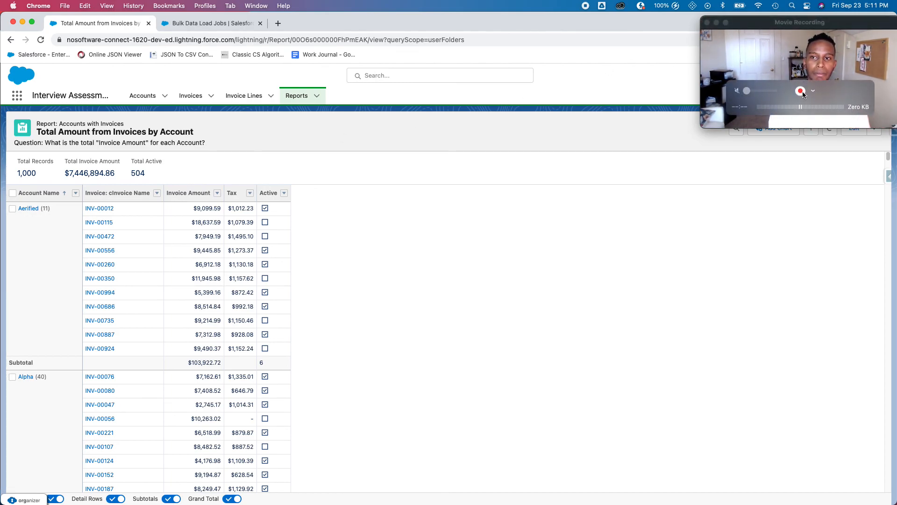
key(ctrl+Up)
click(821, 77)
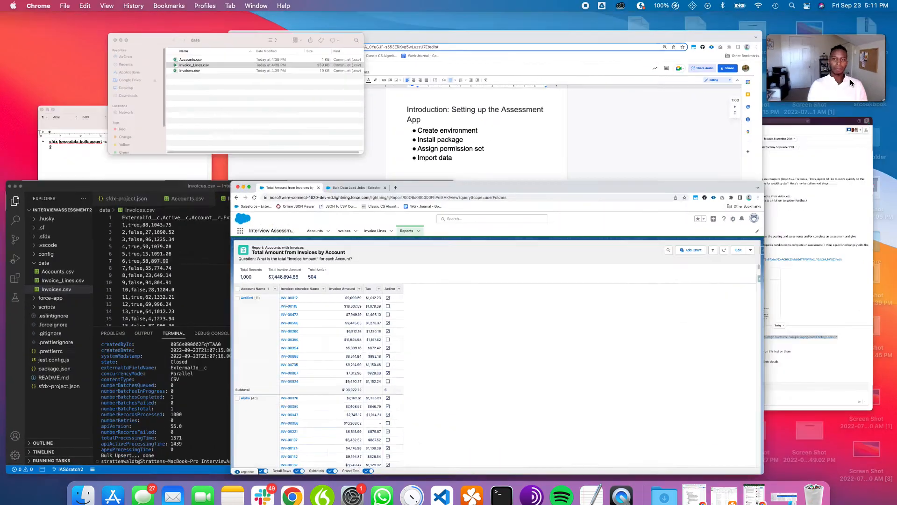